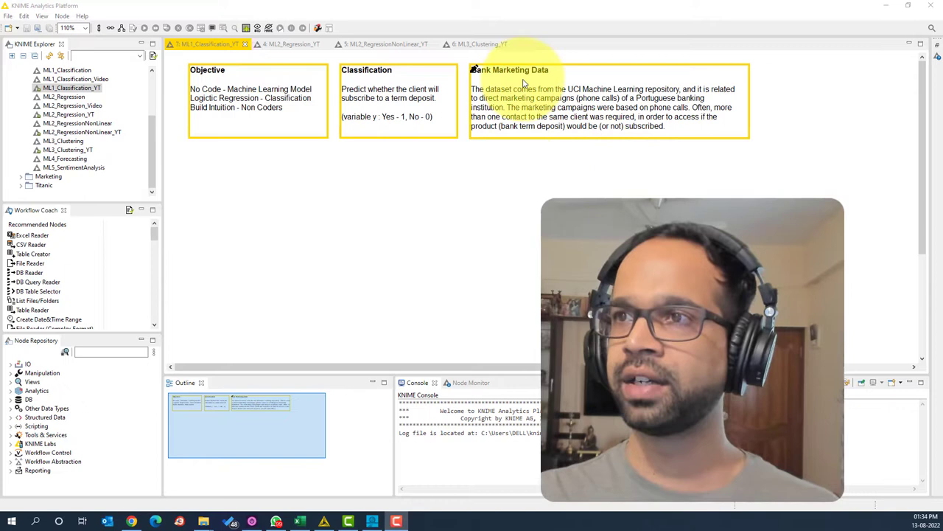
# Select the Classification annotation in the ML1_Classification_YT workflow.
pyautogui.click(398, 115)
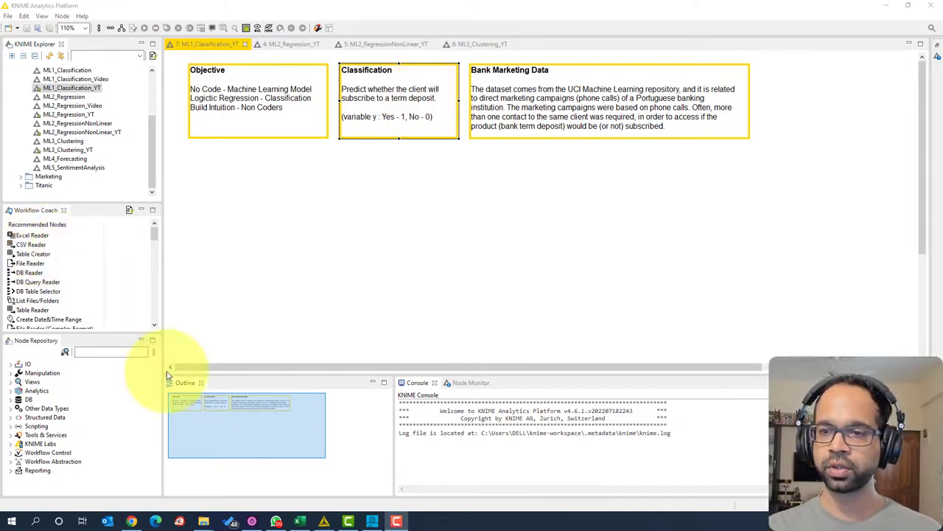
# Bring up the data folder and add a CSV Reader node to the canvas.
pyautogui.moveTo(207, 522)
pyautogui.click(221, 492)
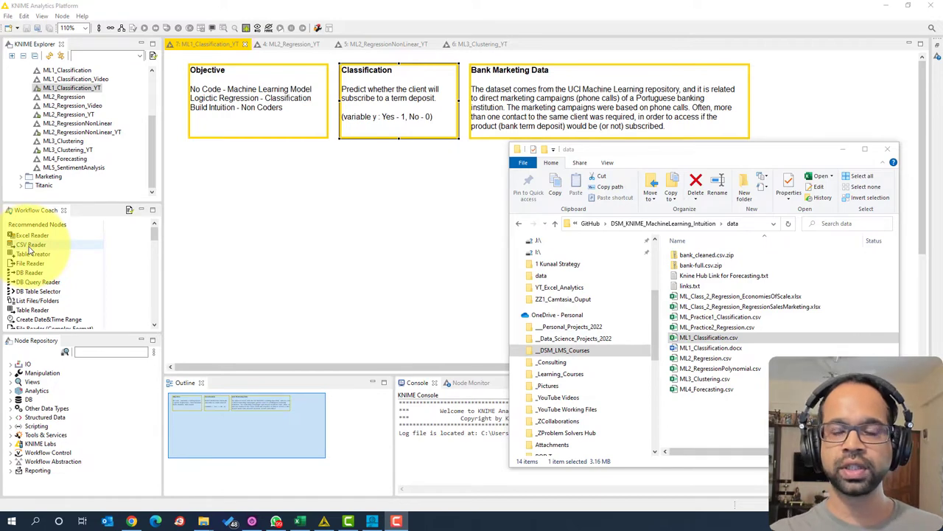
pyautogui.moveTo(29, 250); pyautogui.dragTo(224, 214)
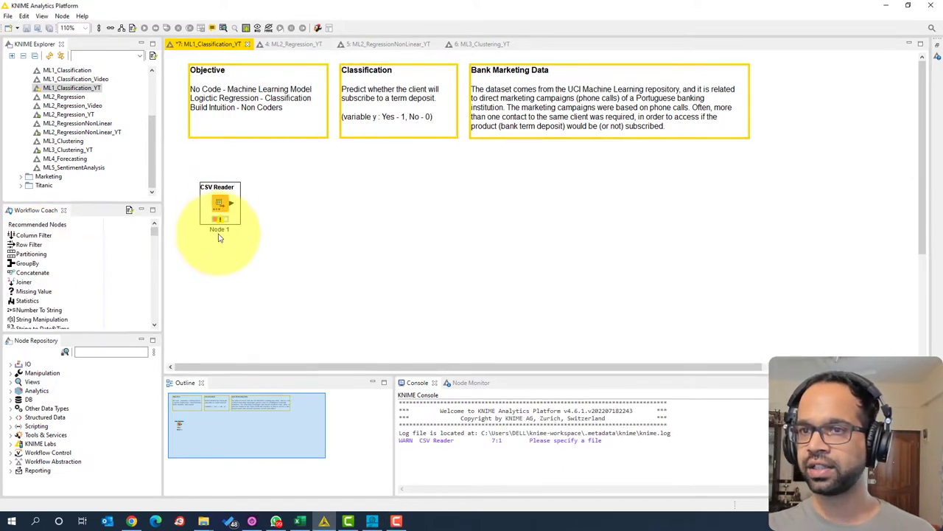
# Copy the data folder's full path from the Explorer address bar.
pyautogui.moveTo(204, 521)
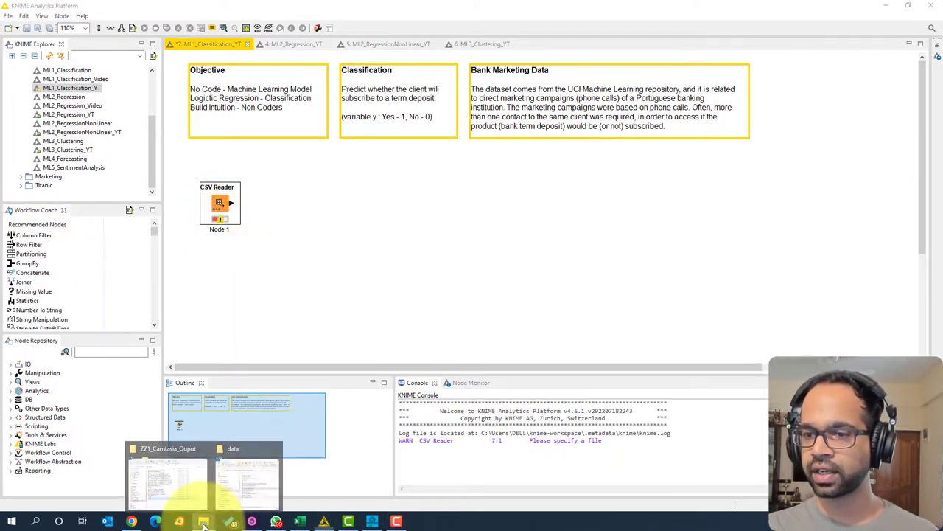
pyautogui.click(260, 484)
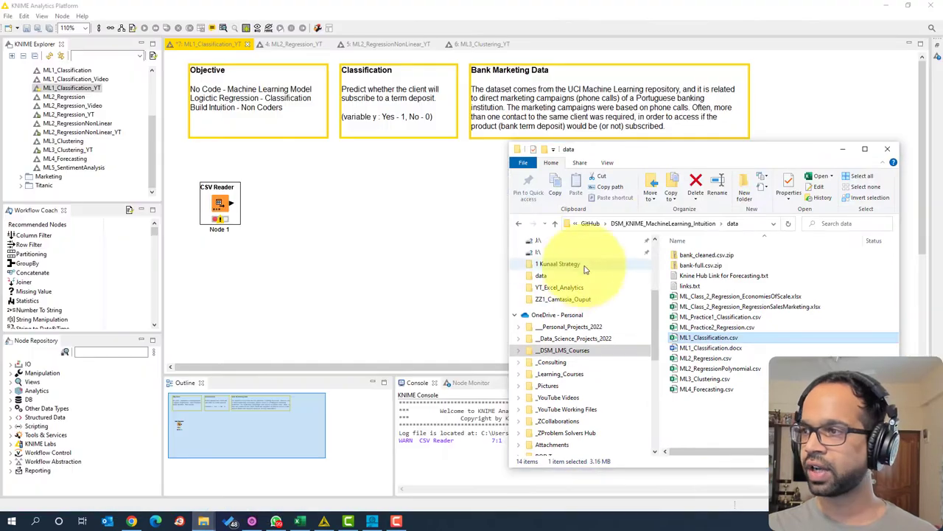
pyautogui.click(730, 224)
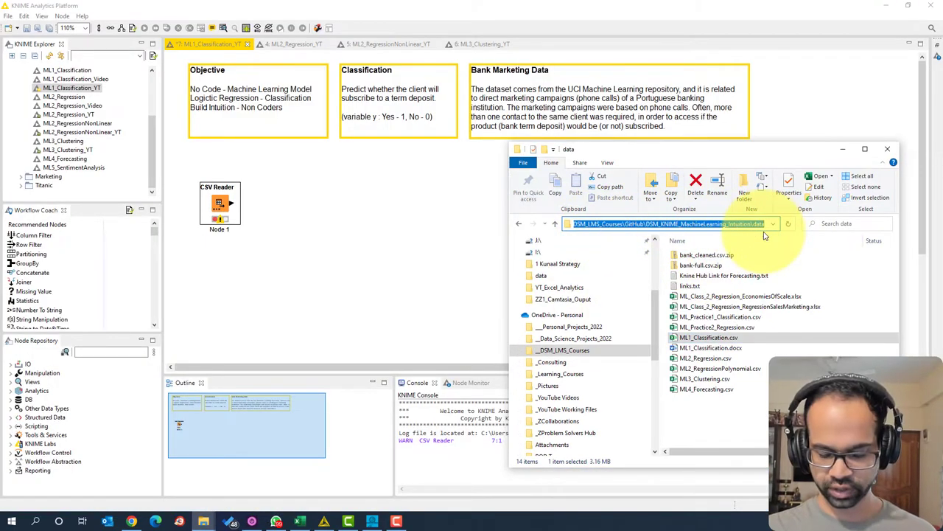
pyautogui.rightClick(218, 203)
# Point the CSV Reader at ML1_Classification.csv in the data folder and apply the settings.
pyautogui.click(222, 205)
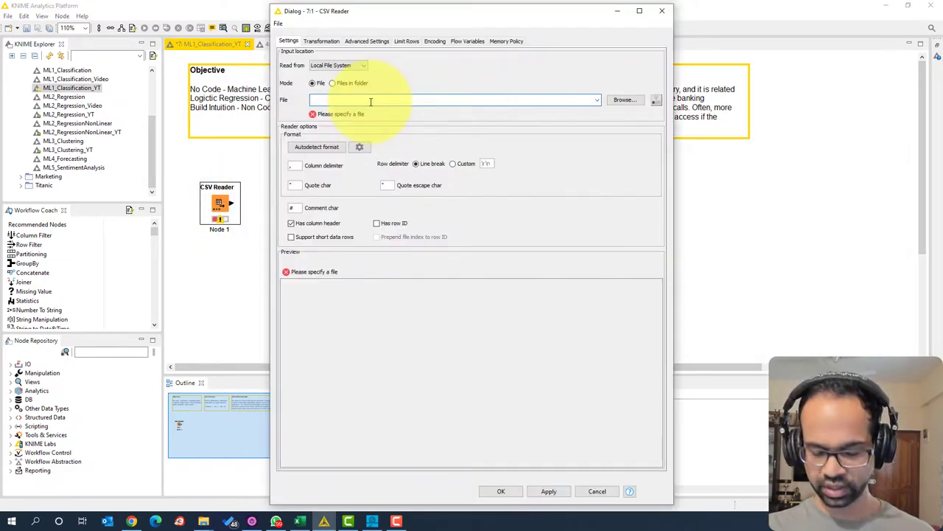
pyautogui.click(371, 101)
pyautogui.write('D:\\OneDrive\\__DSM_LMS_Courses\\GitHub\\DSM_KNIME_MachineLearning_Intuition\\data')
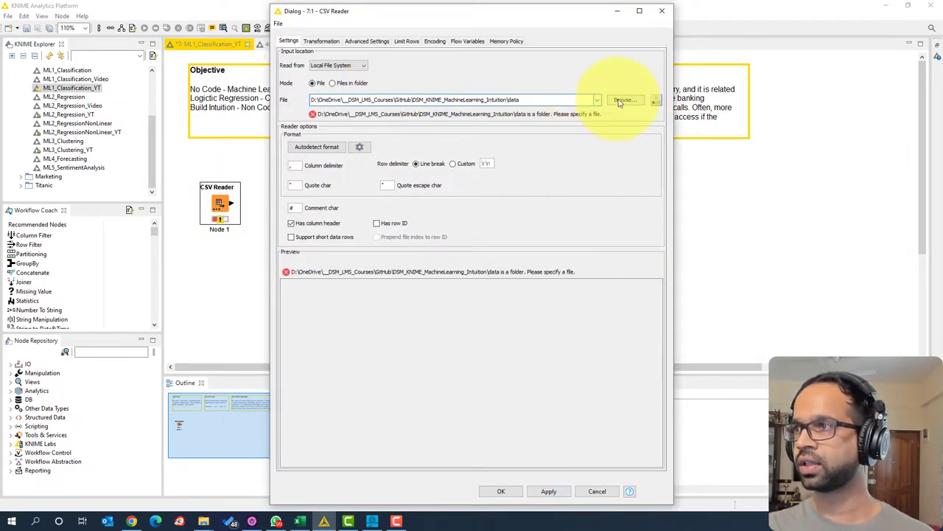
pyautogui.click(625, 100)
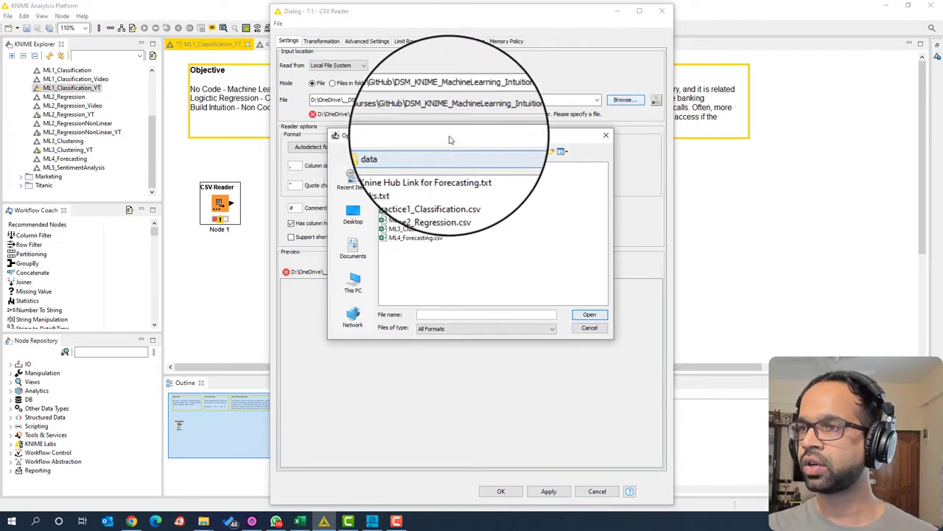
pyautogui.doubleClick(416, 205)
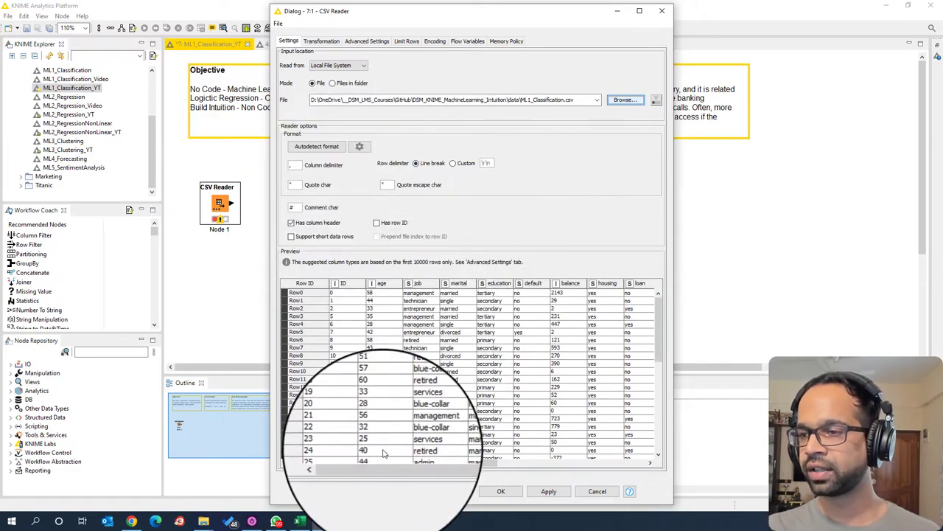
pyautogui.moveTo(389, 463); pyautogui.dragTo(589, 460)
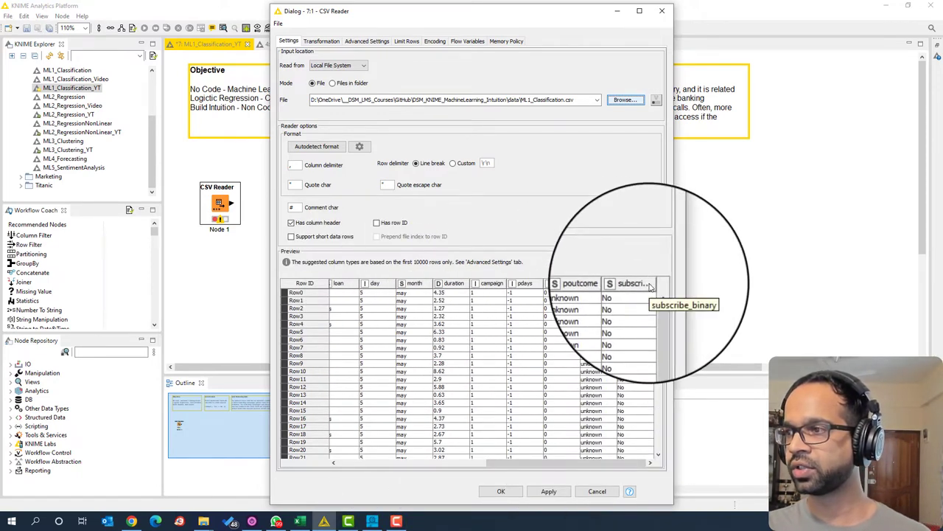
pyautogui.click(546, 495)
pyautogui.click(479, 491)
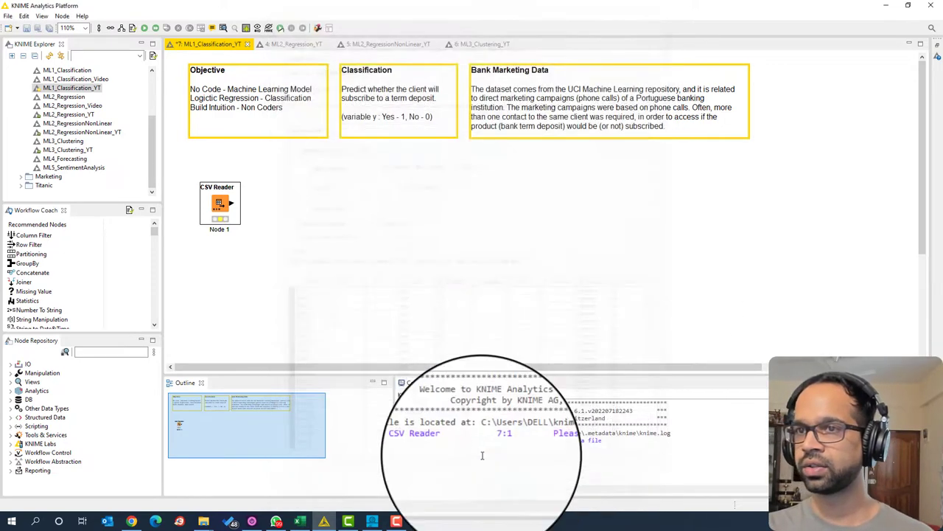
# Rename the CSV Reader node to 'Import Data'.
pyautogui.click(219, 228)
pyautogui.click(220, 231)
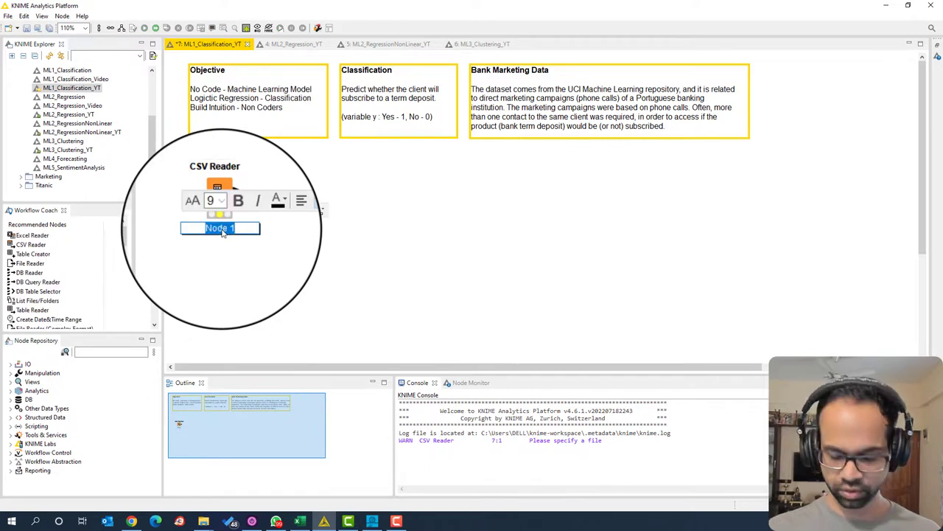
pyautogui.write('Import Data')
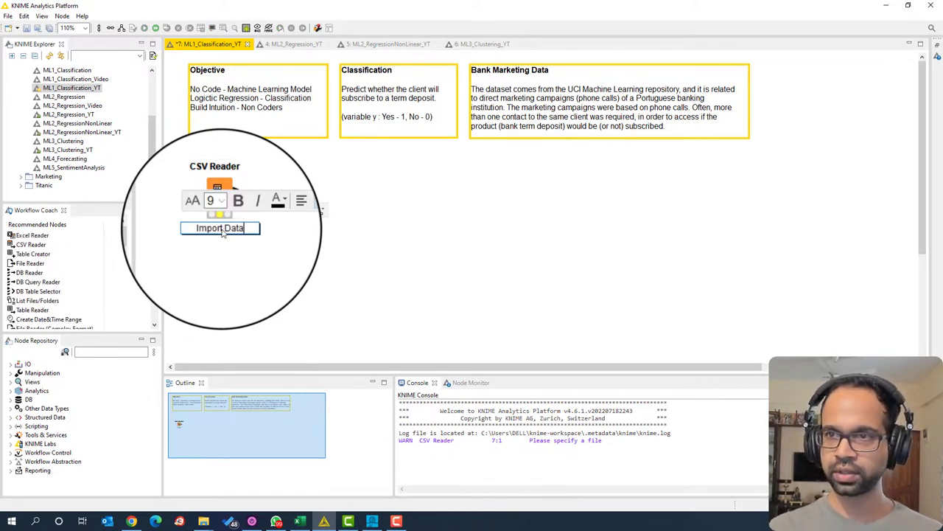
pyautogui.click(249, 270)
# Execute Import Data and view its 40841-row, 17-column output table.
pyautogui.rightClick(225, 210)
pyautogui.click(243, 214)
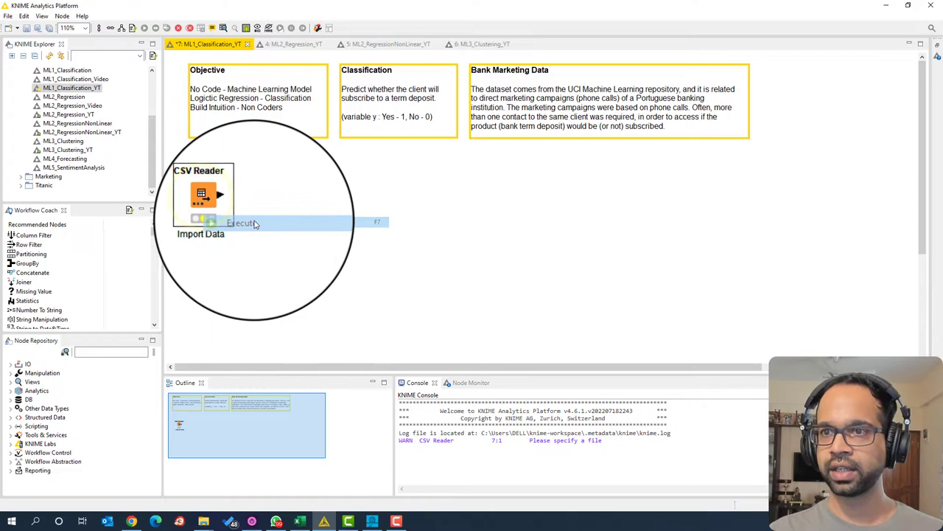
pyautogui.rightClick(226, 206)
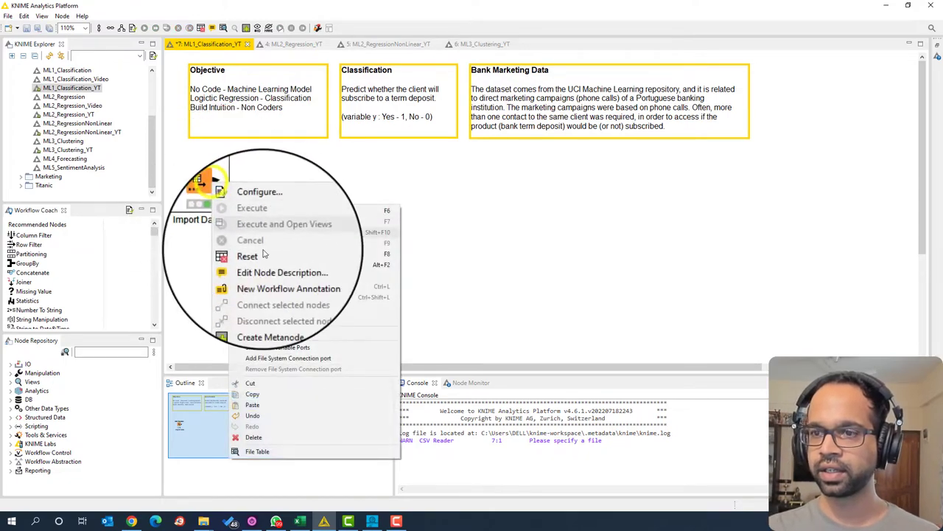
pyautogui.click(295, 448)
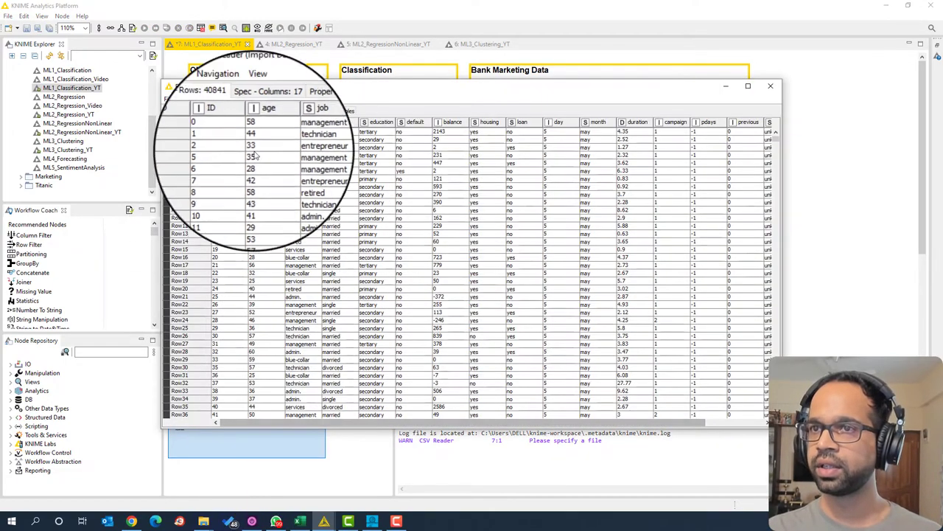
pyautogui.moveTo(589, 425); pyautogui.dragTo(667, 426)
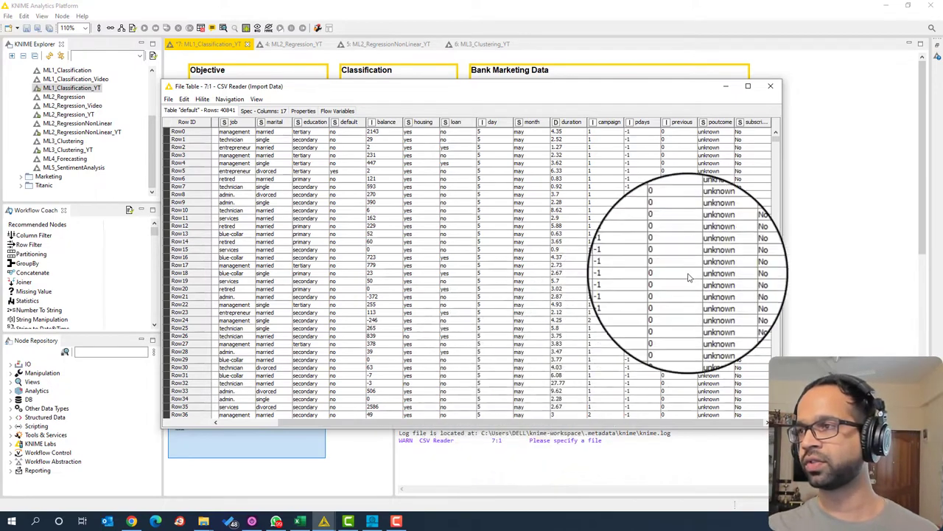
pyautogui.click(770, 85)
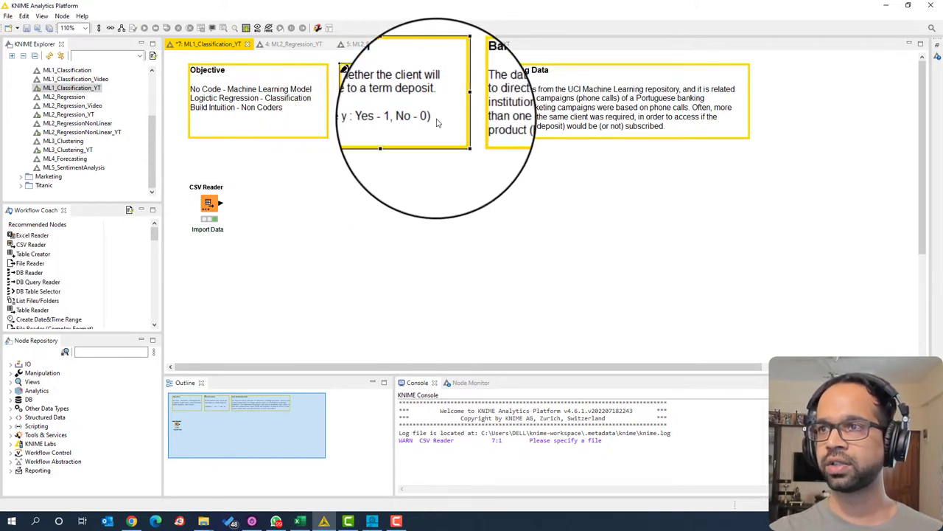
pyautogui.press('Escape')
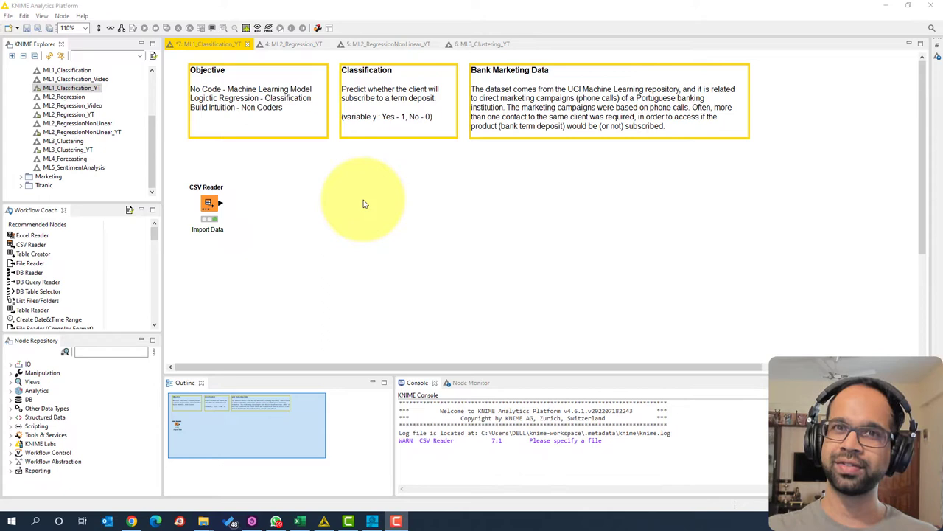
pyautogui.click(94, 352)
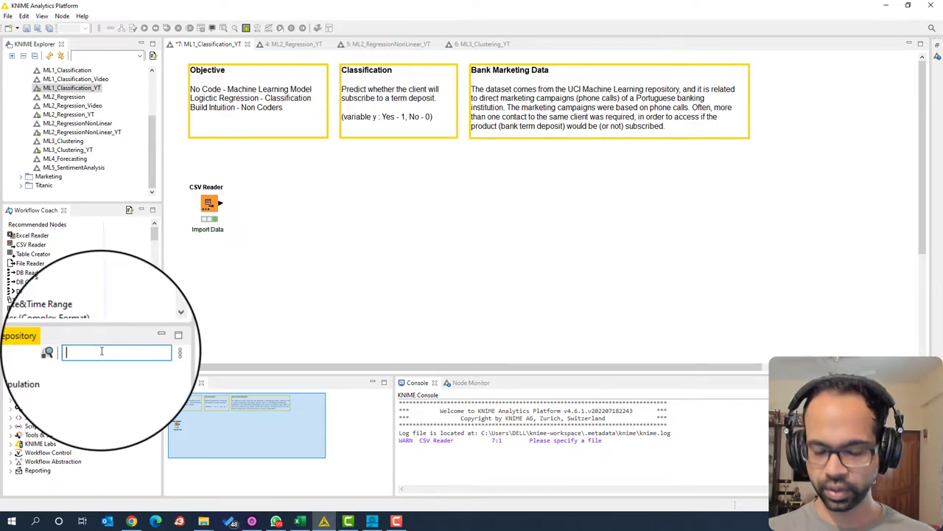
# Add a Bar Chart node and connect Import Data's output to it.
pyautogui.write('bar')
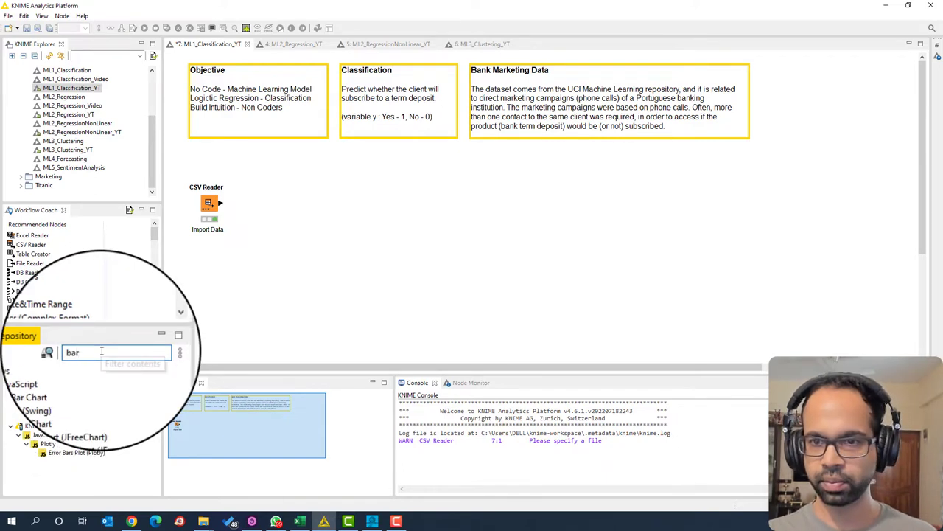
pyautogui.moveTo(63, 382); pyautogui.dragTo(303, 182)
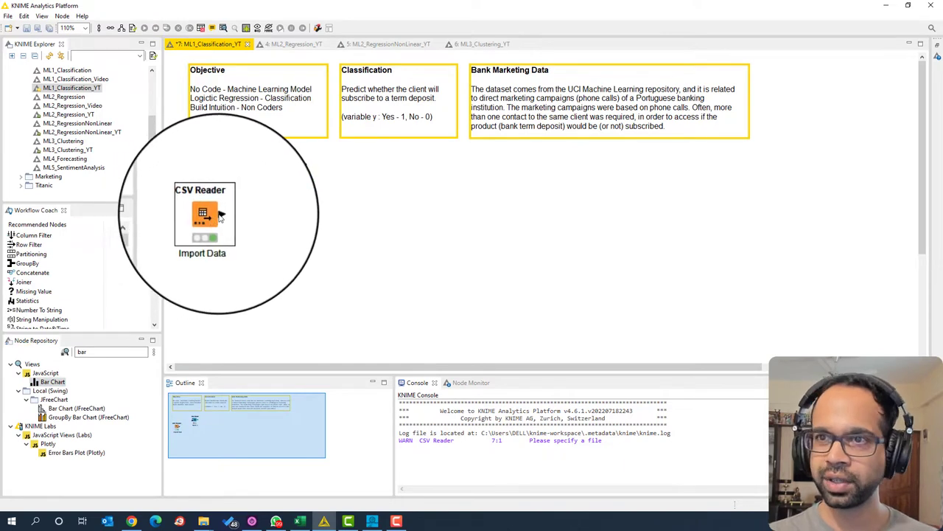
pyautogui.moveTo(219, 215); pyautogui.dragTo(288, 179)
# Configure the Bar Chart to count subscribe_binary categories with Generate image enabled.
pyautogui.click(296, 183)
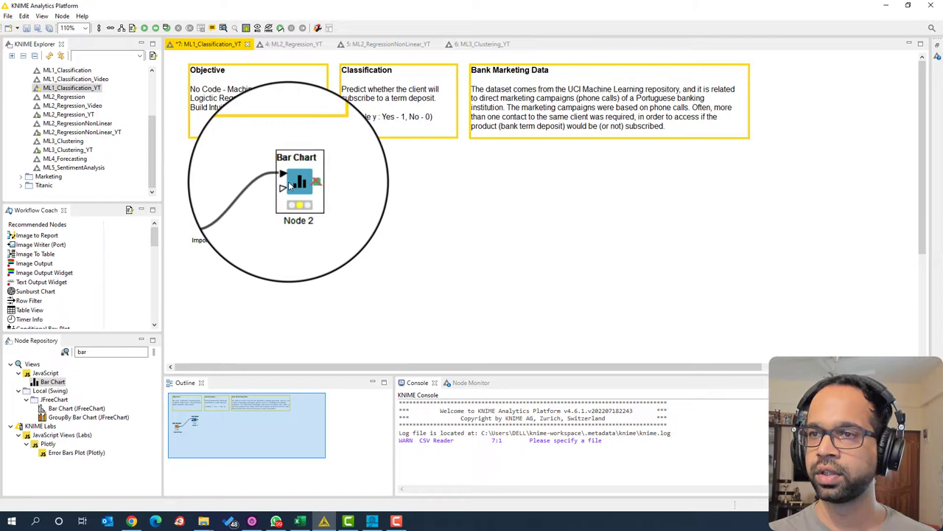
pyautogui.rightClick(298, 189)
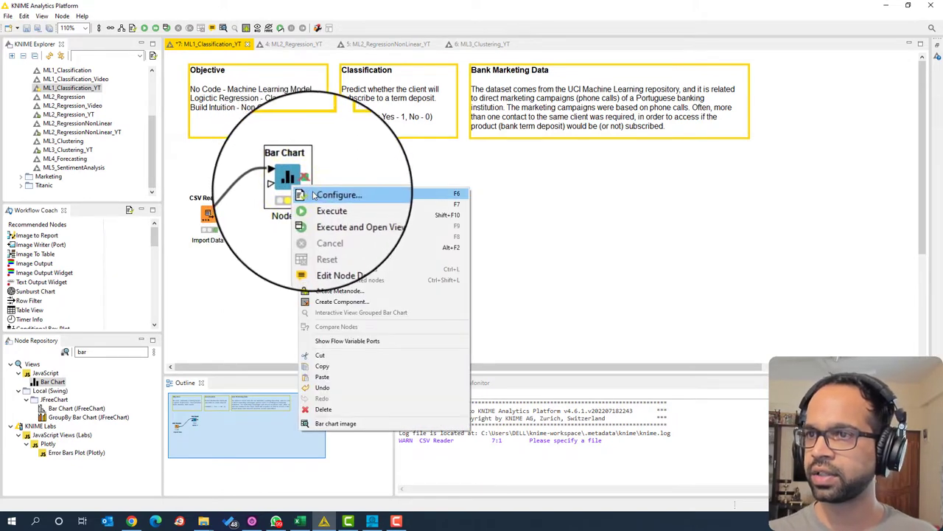
pyautogui.click(330, 191)
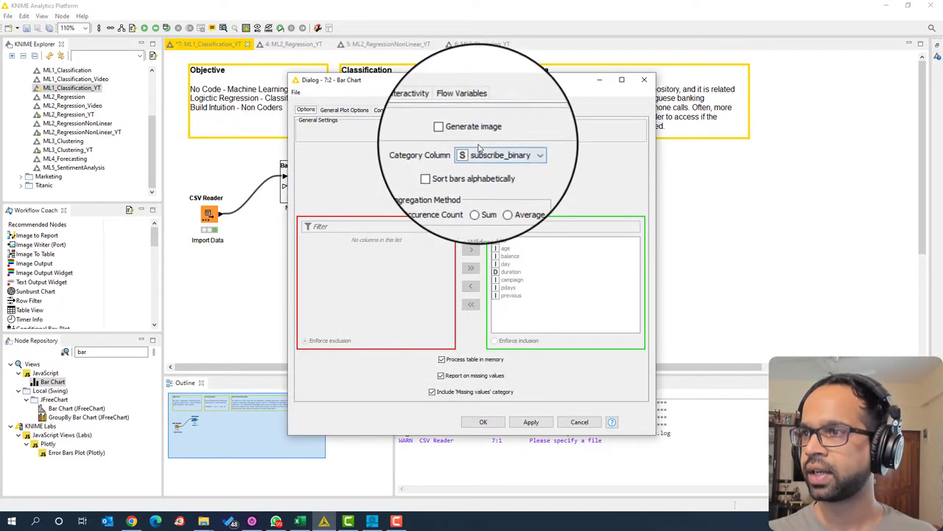
pyautogui.click(473, 137)
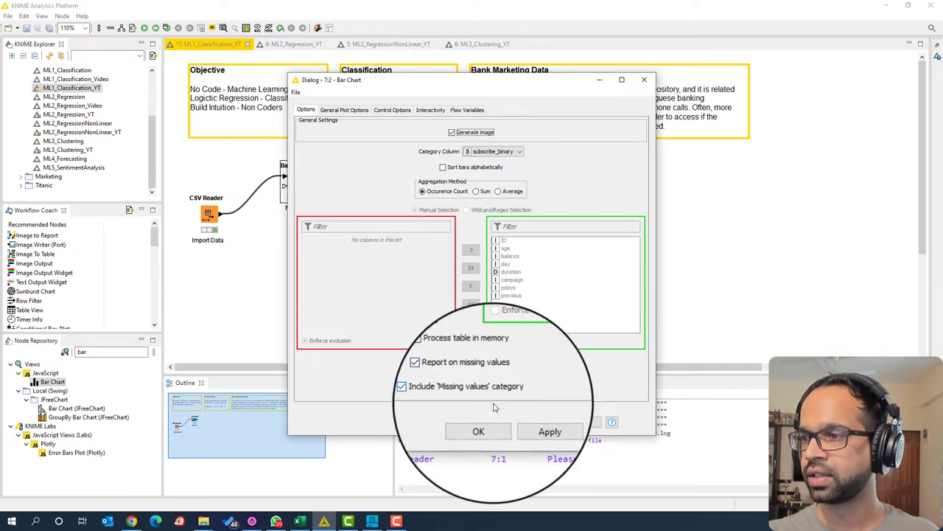
pyautogui.click(479, 431)
# Execute the Bar Chart and read its counts: 36202 No versus 4639 Yes.
pyautogui.rightClick(294, 192)
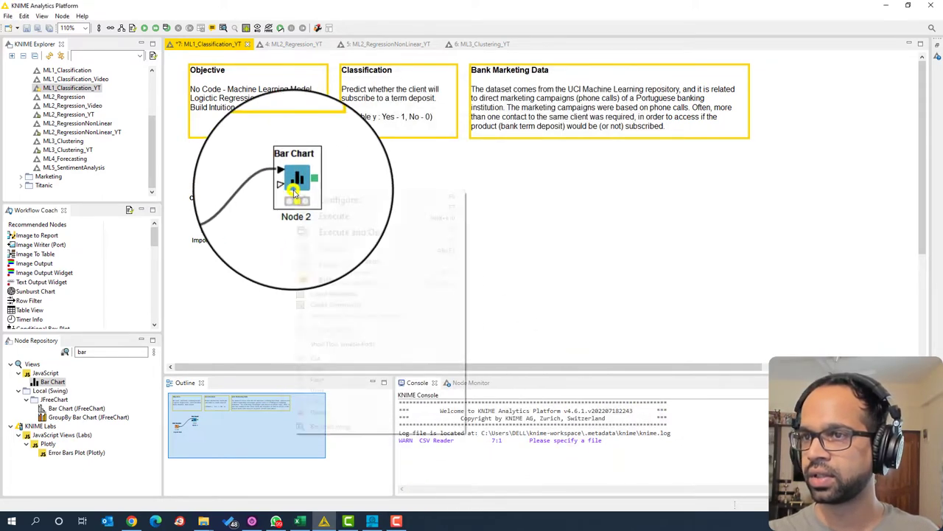
pyautogui.click(332, 234)
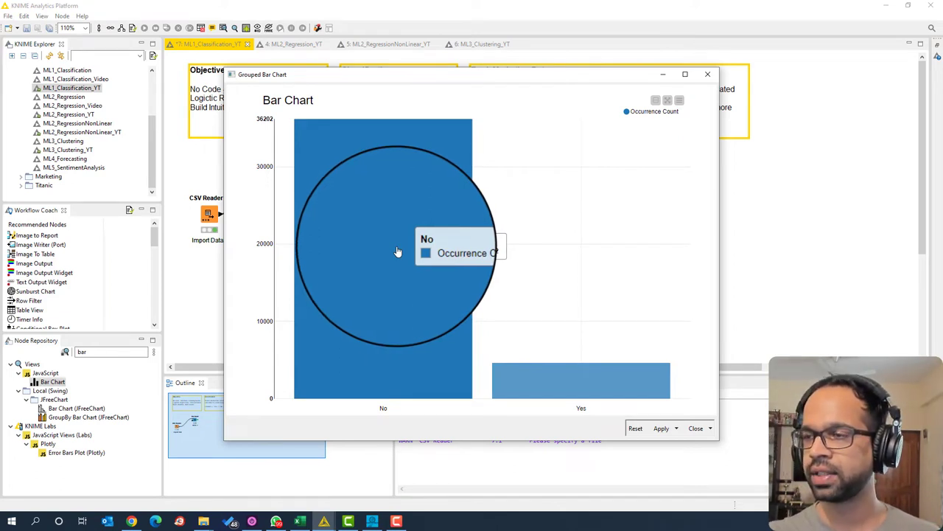
pyautogui.moveTo(547, 383)
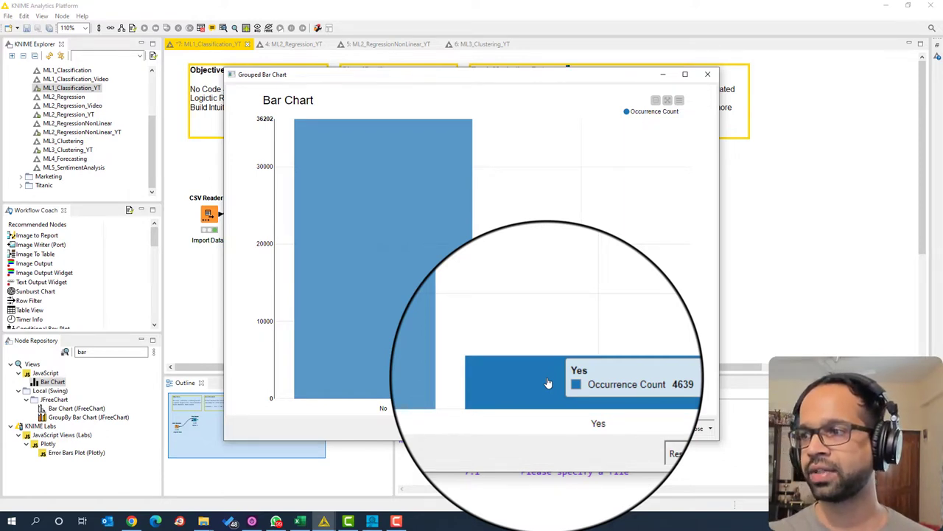
pyautogui.moveTo(390, 122)
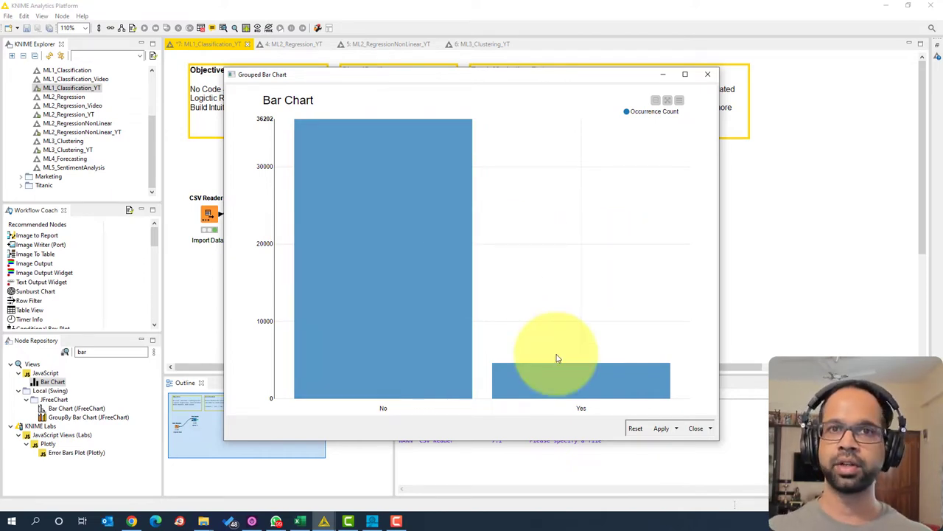
# Close the chart view, add a Partitioning node, and connect Import Data's output to it.
pyautogui.click(707, 74)
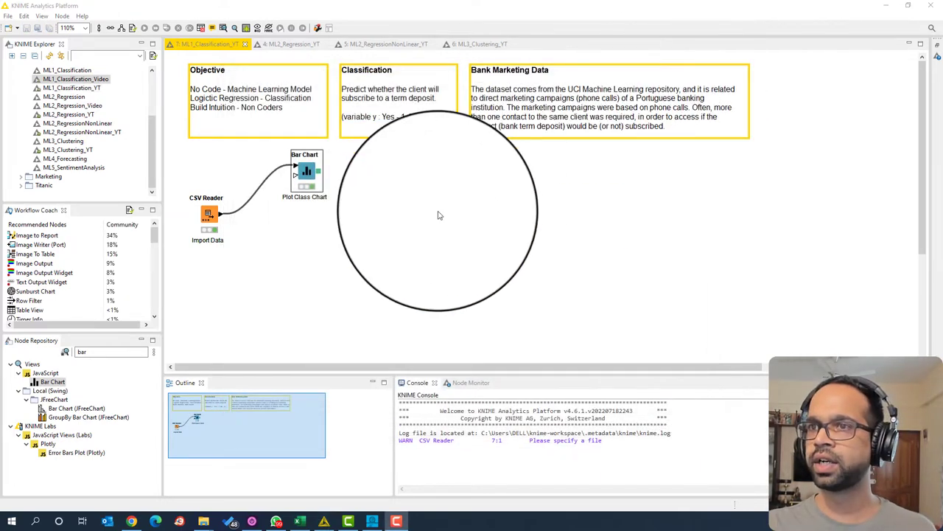
pyautogui.click(207, 221)
pyautogui.click(275, 288)
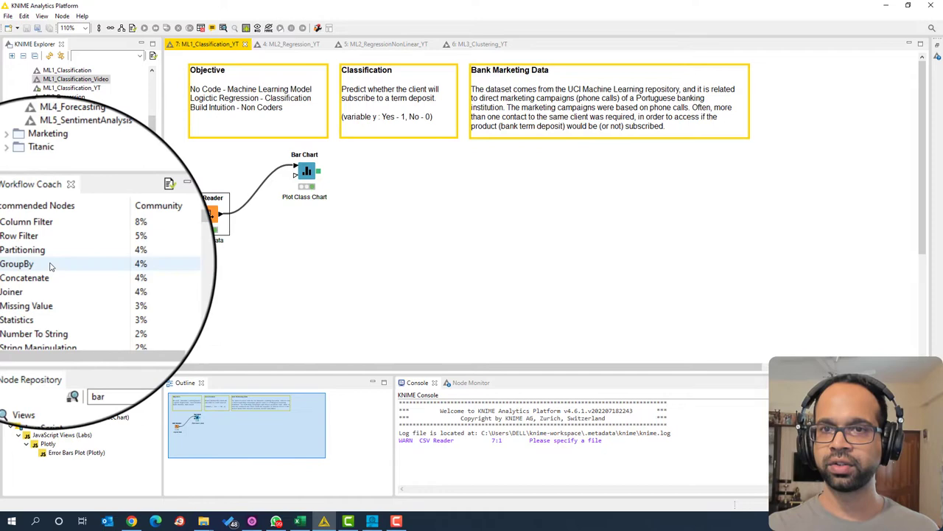
pyautogui.moveTo(31, 253); pyautogui.dragTo(305, 250)
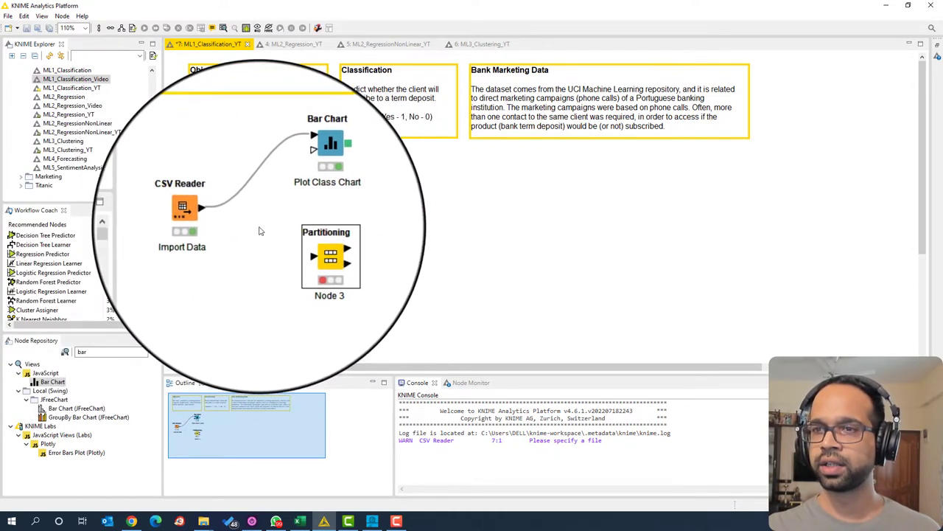
pyautogui.moveTo(210, 207); pyautogui.dragTo(298, 247)
# Configure Partitioning for an 80% relative split with stratified sampling on subscribe_binary.
pyautogui.rightClick(311, 251)
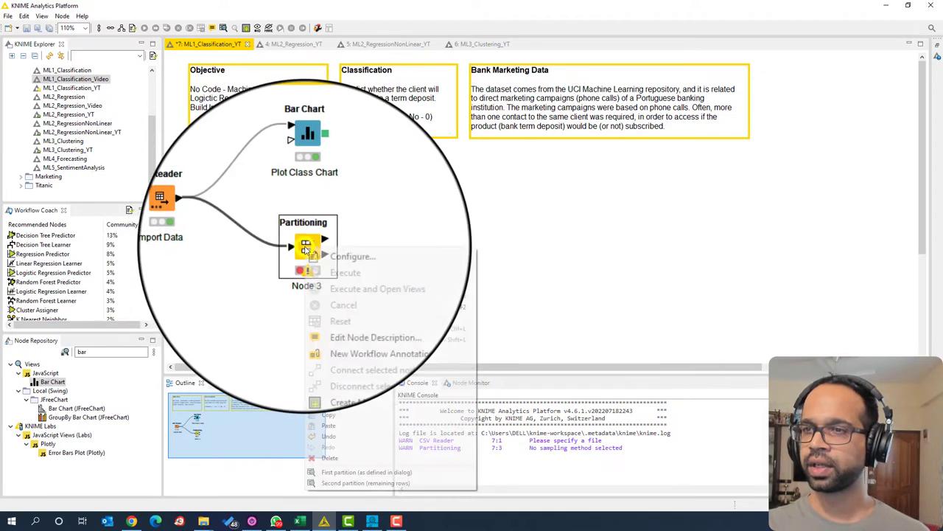
pyautogui.click(347, 255)
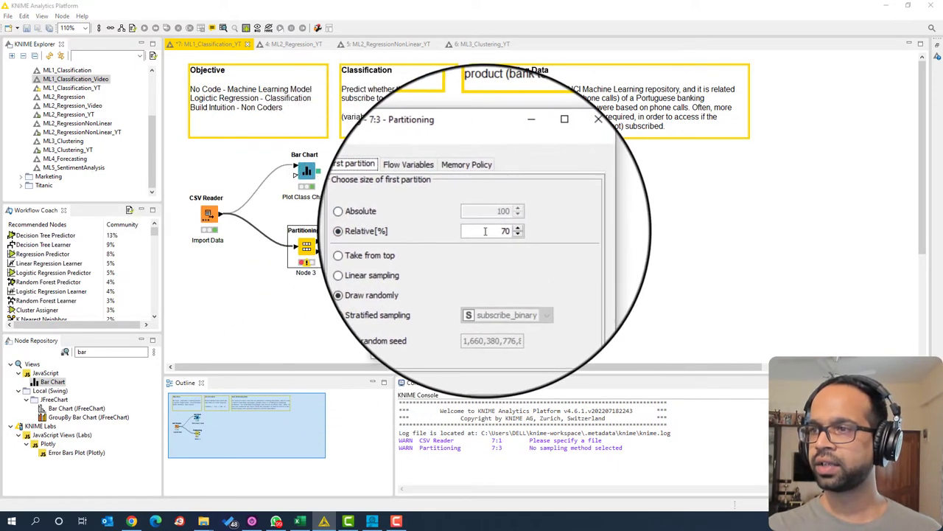
pyautogui.doubleClick(507, 232)
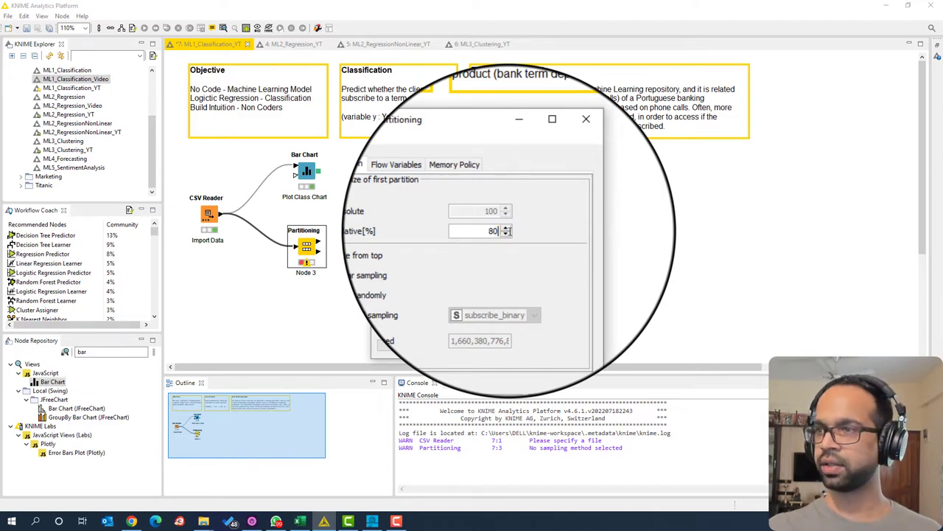
pyautogui.write('80')
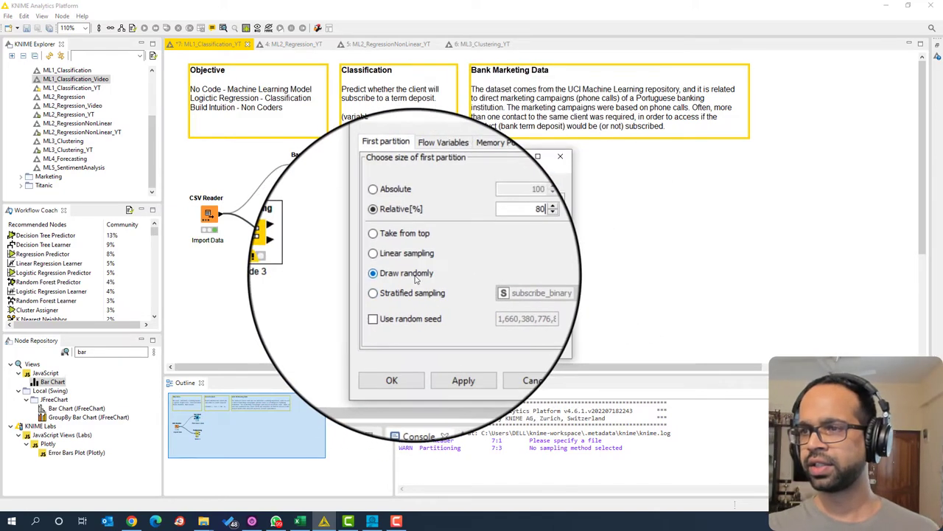
pyautogui.click(377, 290)
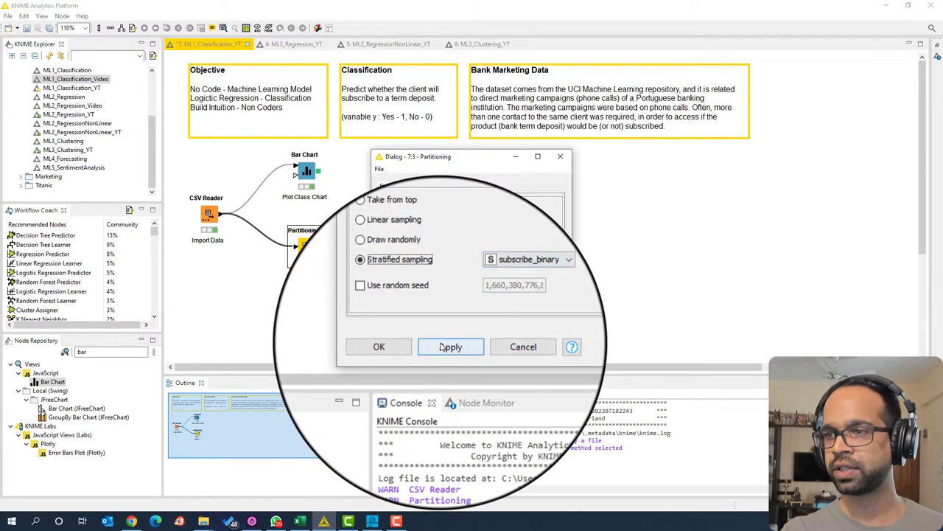
pyautogui.click(398, 344)
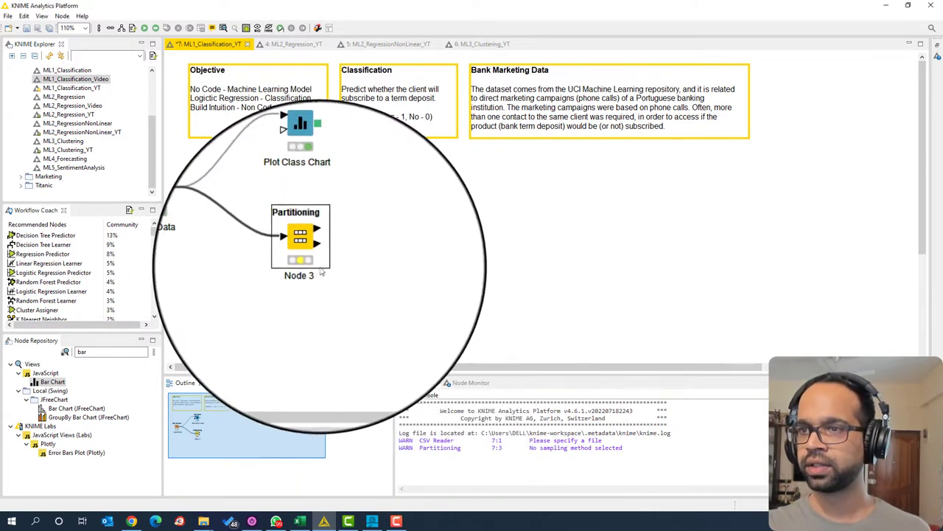
# Execute Partitioning and inspect both partition output tables.
pyautogui.rightClick(308, 254)
pyautogui.click(335, 275)
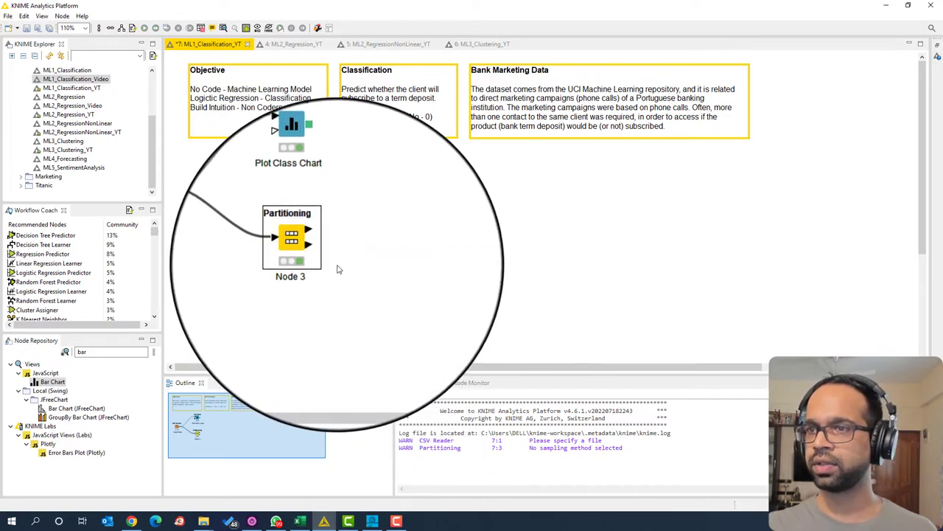
pyautogui.rightClick(317, 252)
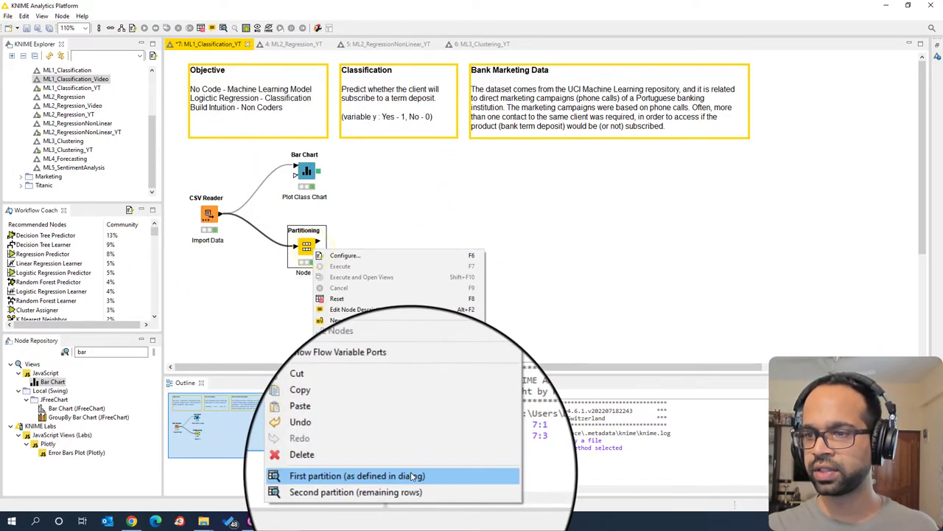
pyautogui.click(369, 474)
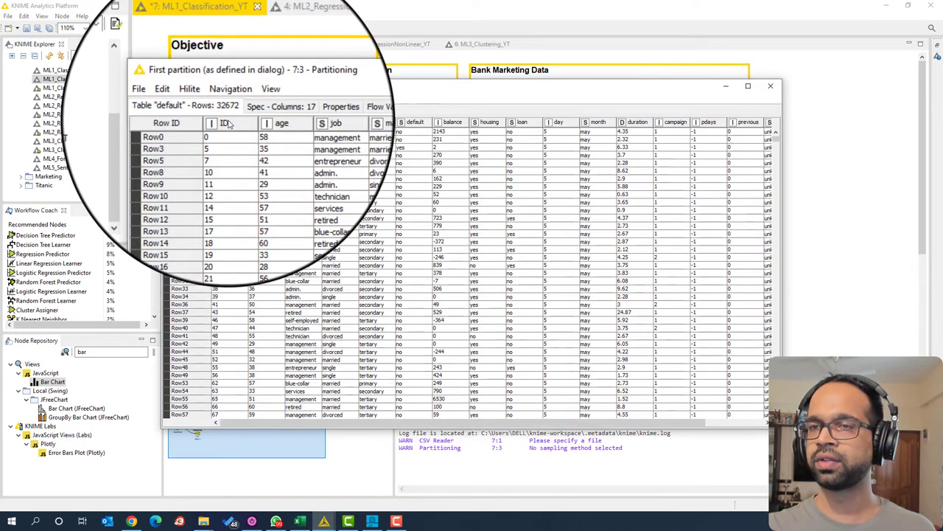
pyautogui.click(770, 86)
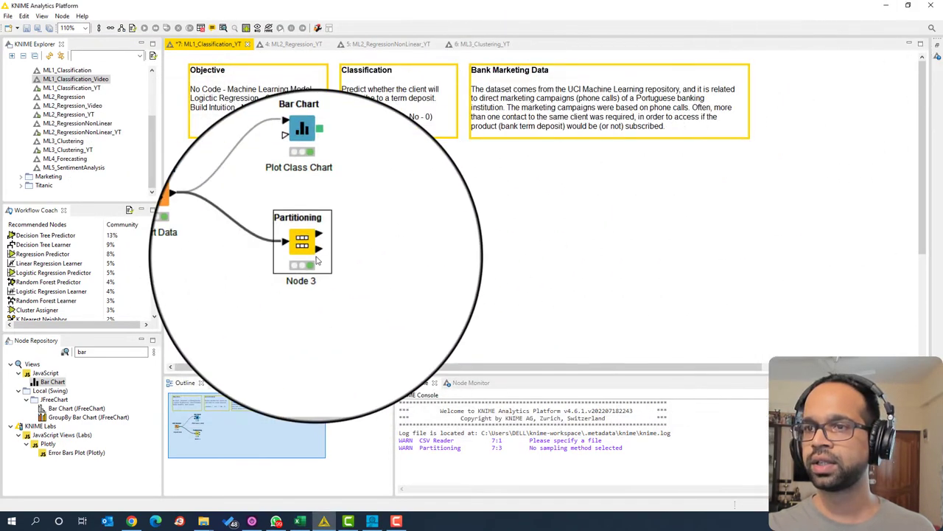
pyautogui.rightClick(321, 258)
pyautogui.click(344, 492)
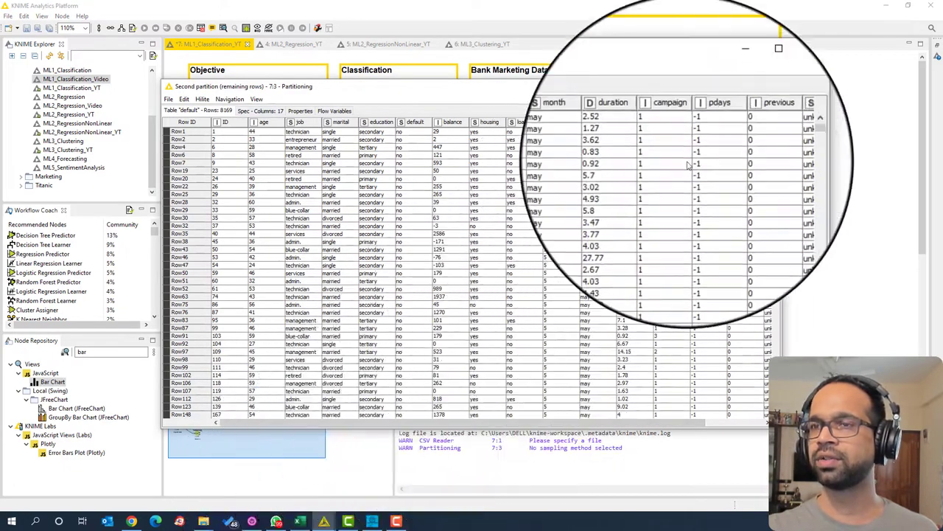
pyautogui.click(774, 86)
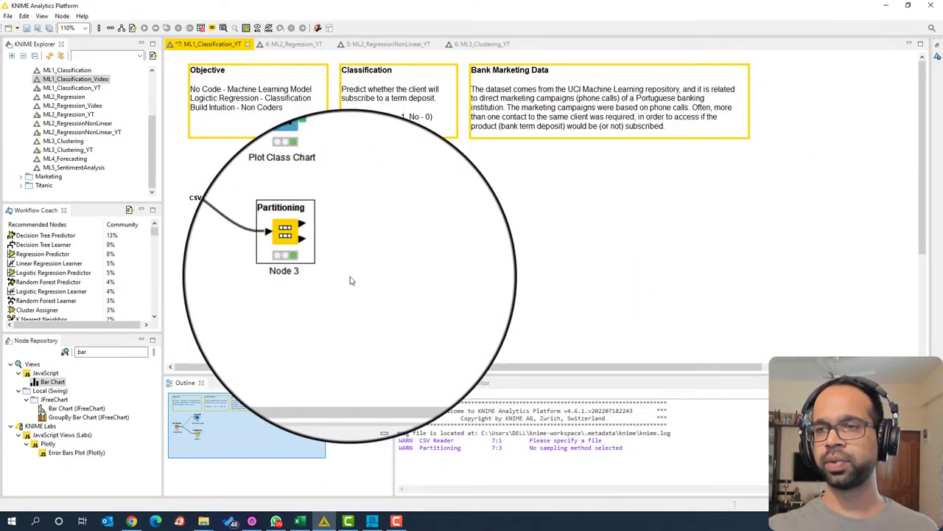
# Rename the Partitioning node to 'Split into train and validation'.
pyautogui.doubleClick(306, 272)
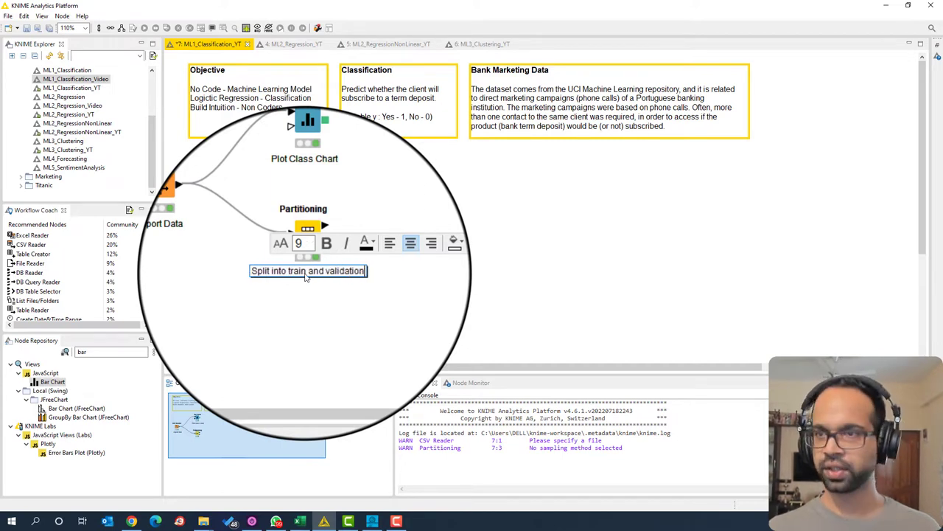
pyautogui.click(319, 320)
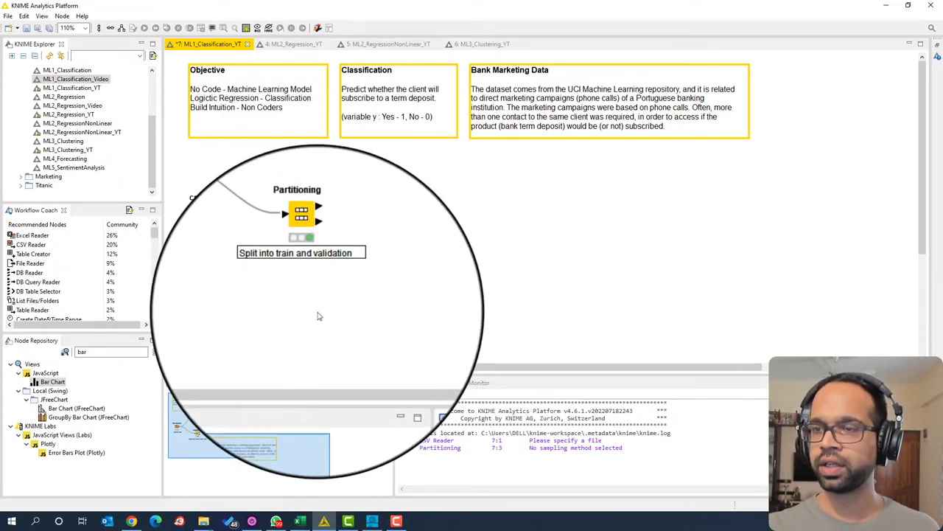
pyautogui.click(304, 274)
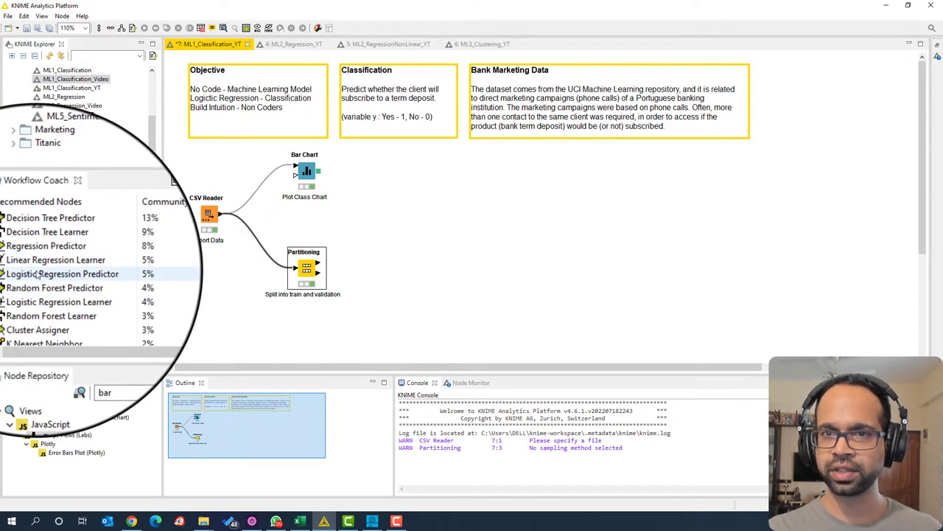
# Add a Logistic Regression Predictor and Learner and arrange them on the canvas.
pyautogui.moveTo(37, 274); pyautogui.dragTo(511, 259)
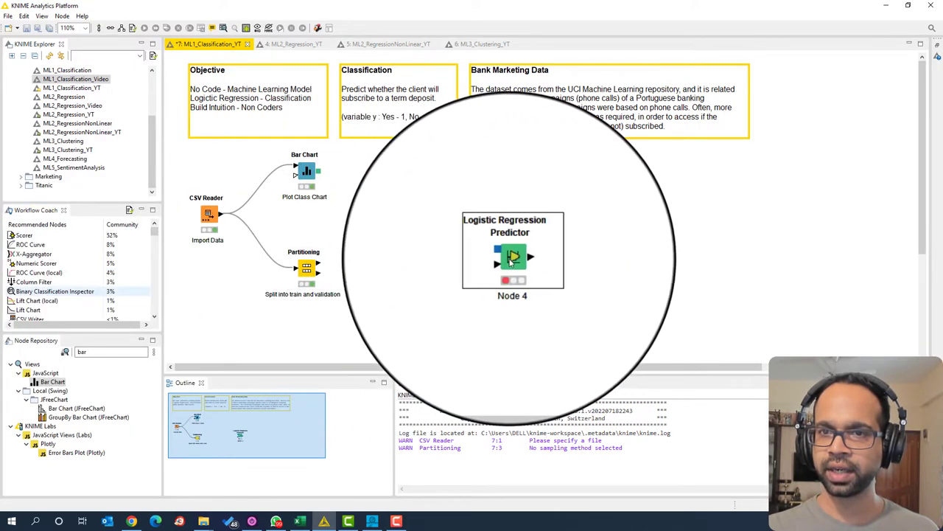
pyautogui.click(306, 268)
pyautogui.moveTo(107, 293); pyautogui.dragTo(481, 192)
pyautogui.moveTo(497, 292); pyautogui.dragTo(480, 266)
pyautogui.moveTo(480, 193); pyautogui.dragTo(407, 257)
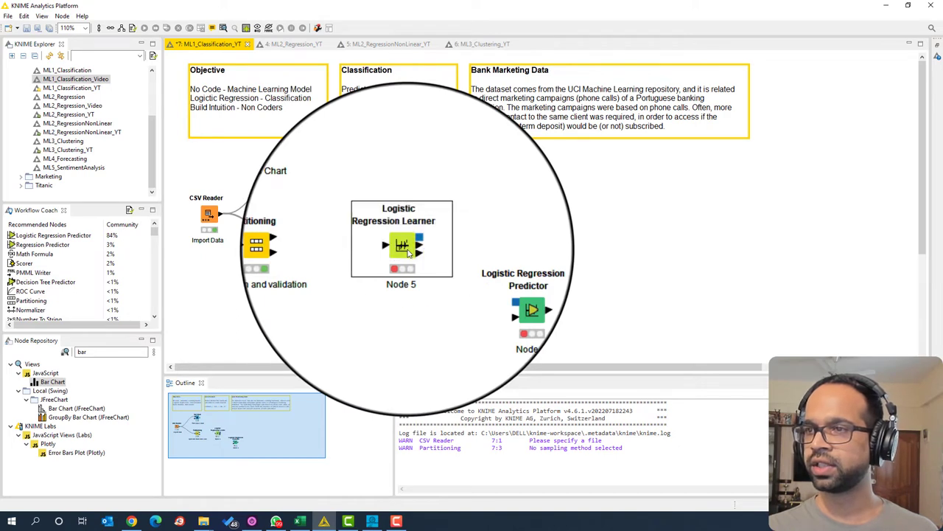
pyautogui.moveTo(491, 298); pyautogui.dragTo(517, 247)
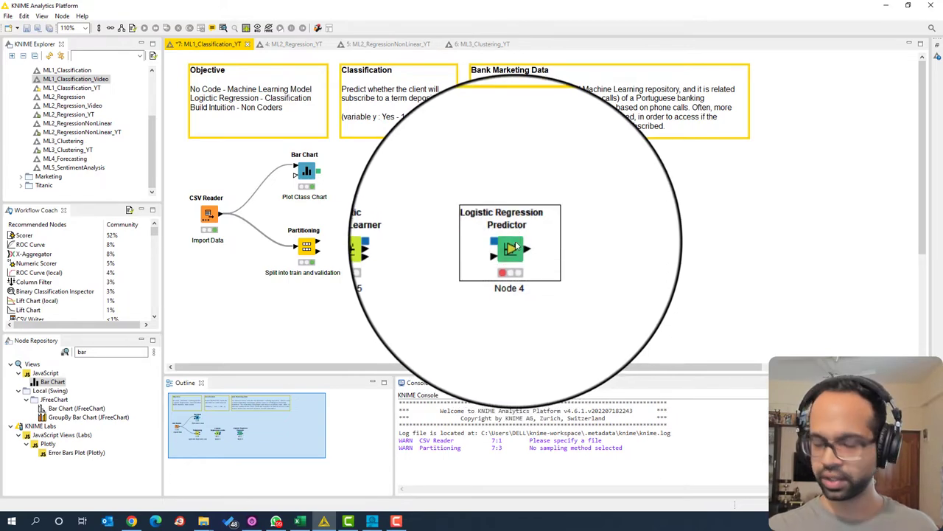
# Duplicate the Logistic Regression Predictor and place the copy below the original.
pyautogui.hotkey('ctrl', 'c')
pyautogui.hotkey('ctrl', 'v')
pyautogui.moveTo(582, 321); pyautogui.dragTo(519, 333)
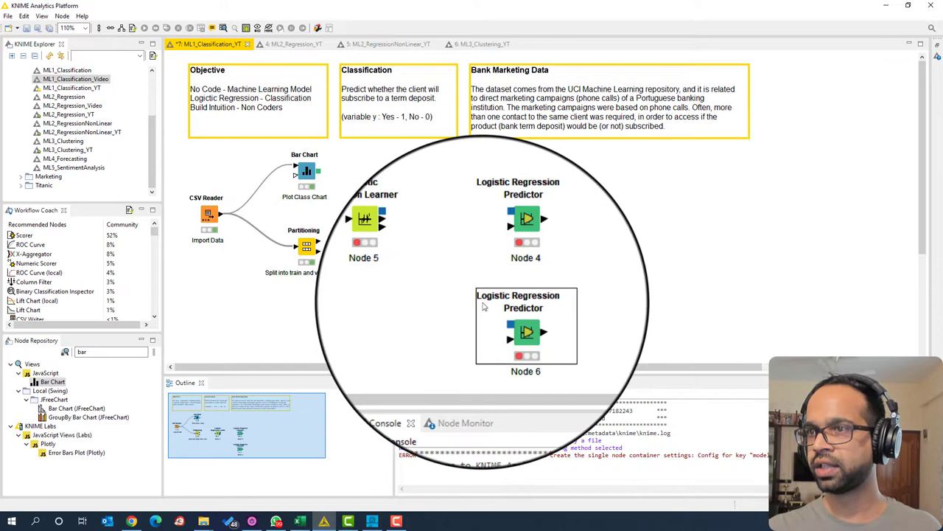
# Label the nodes 'Build Model', 'Predict on train' and 'predict on validation'.
pyautogui.click(414, 251)
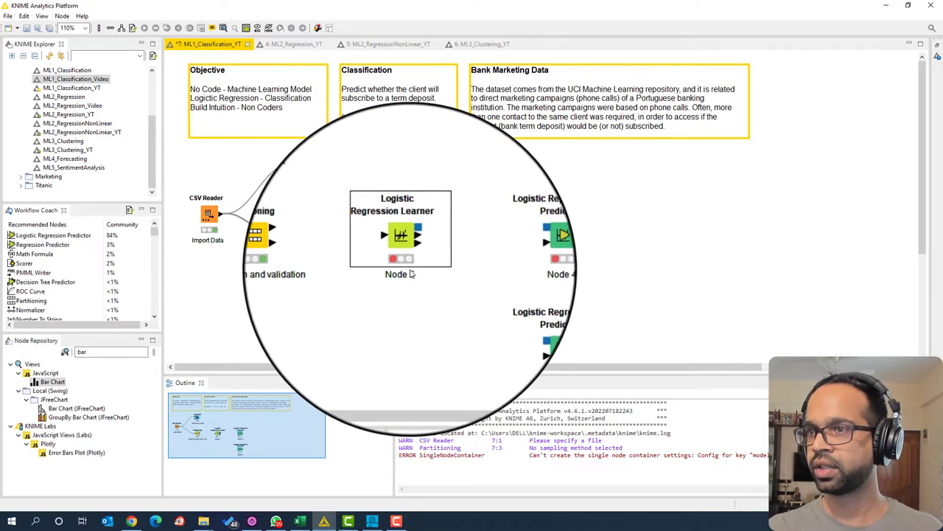
pyautogui.click(412, 274)
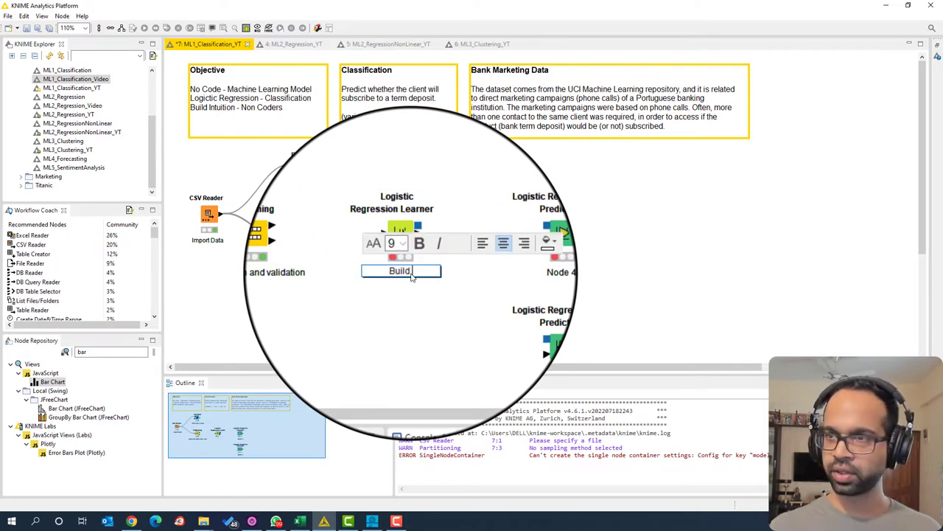
pyautogui.write('Build Model')
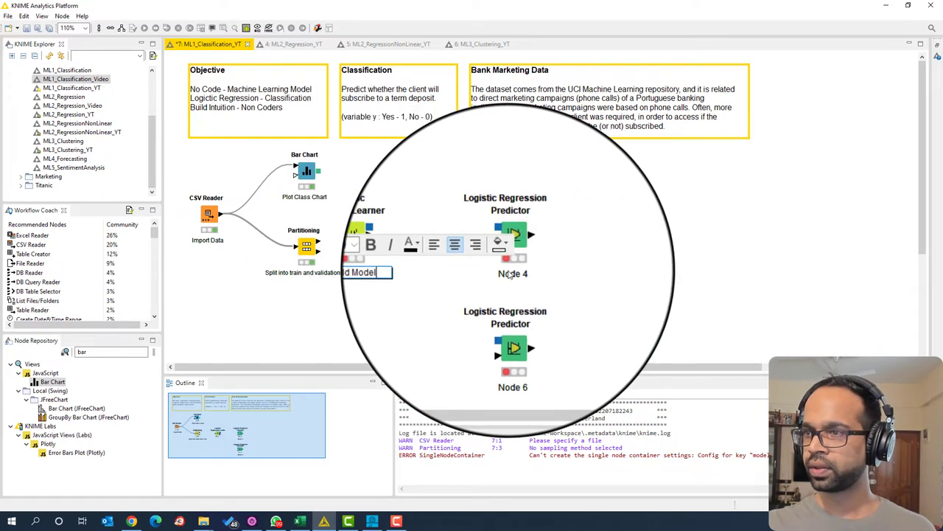
pyautogui.click(510, 273)
pyautogui.click(509, 273)
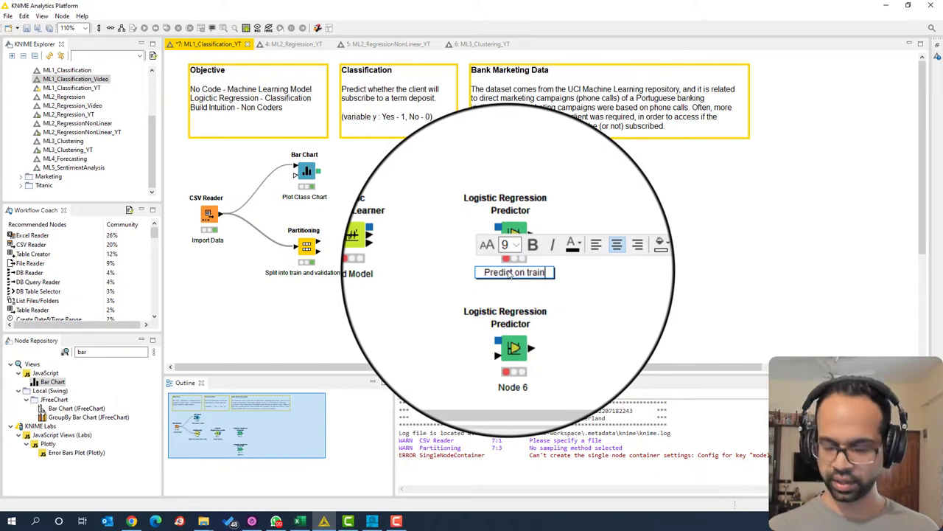
pyautogui.rightClick(513, 345)
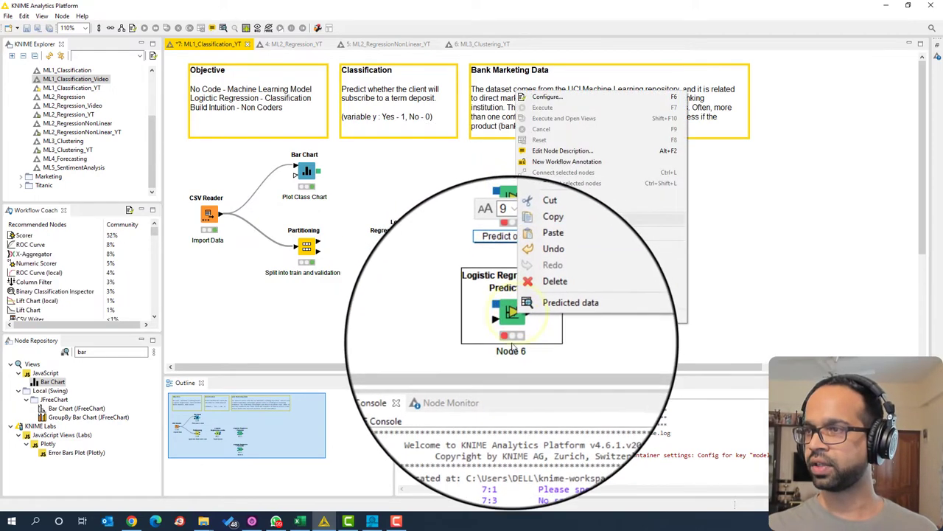
pyautogui.click(512, 350)
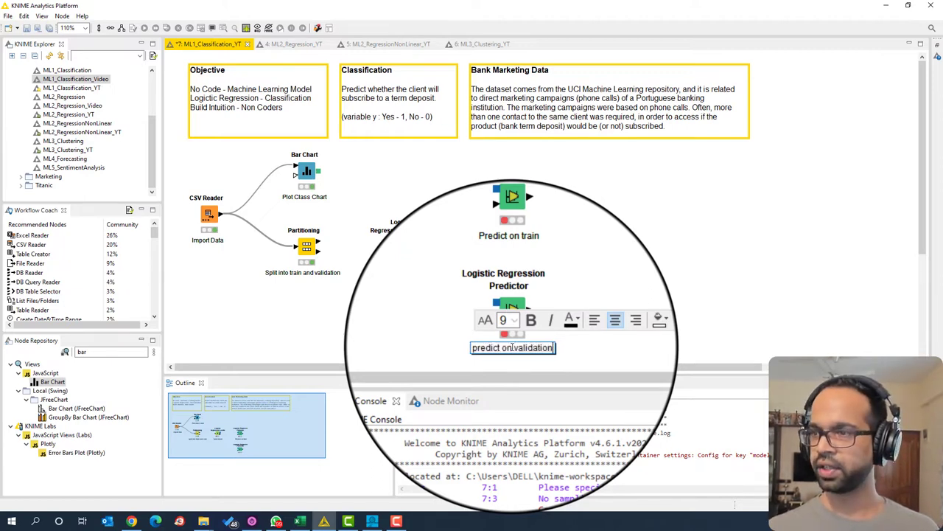
pyautogui.click(445, 331)
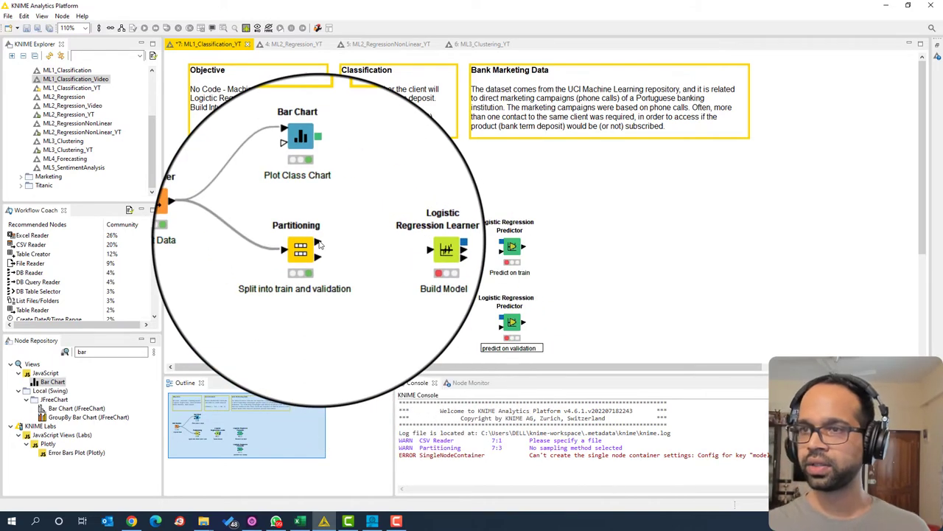
# Connect the first partition output to the Logistic Regression Learner's input.
pyautogui.moveTo(319, 245); pyautogui.dragTo(397, 250)
pyautogui.click(402, 241)
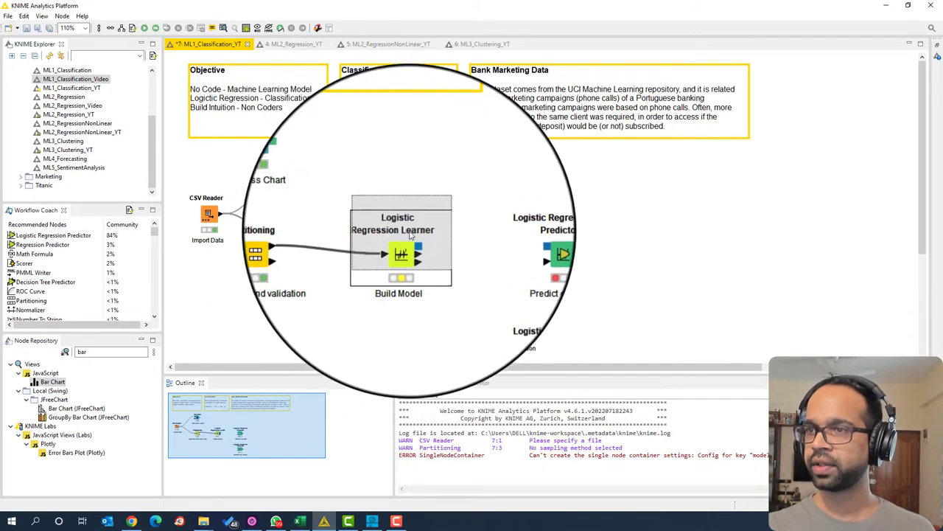
pyautogui.moveTo(404, 242); pyautogui.dragTo(410, 221)
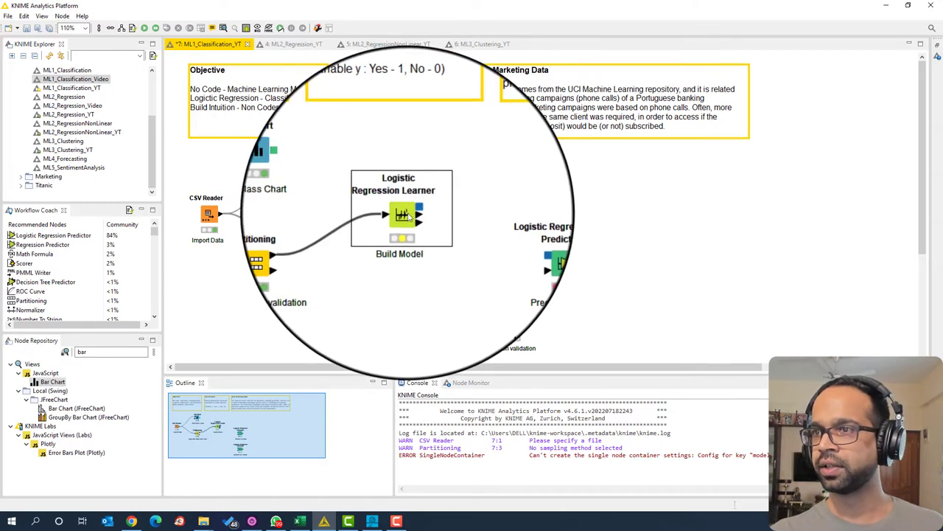
# Set the Learner to iteratively reweighted least squares, exclude ID, and execute it.
pyautogui.rightClick(409, 221)
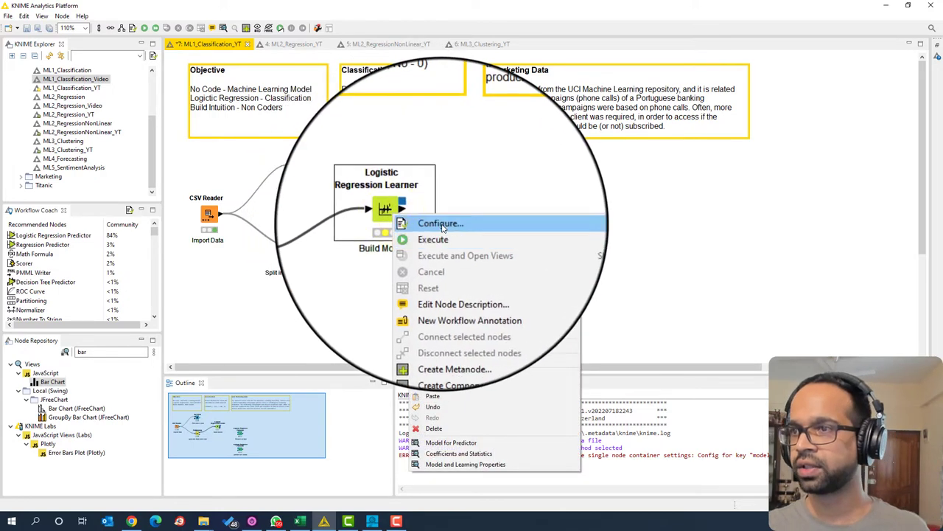
pyautogui.click(442, 227)
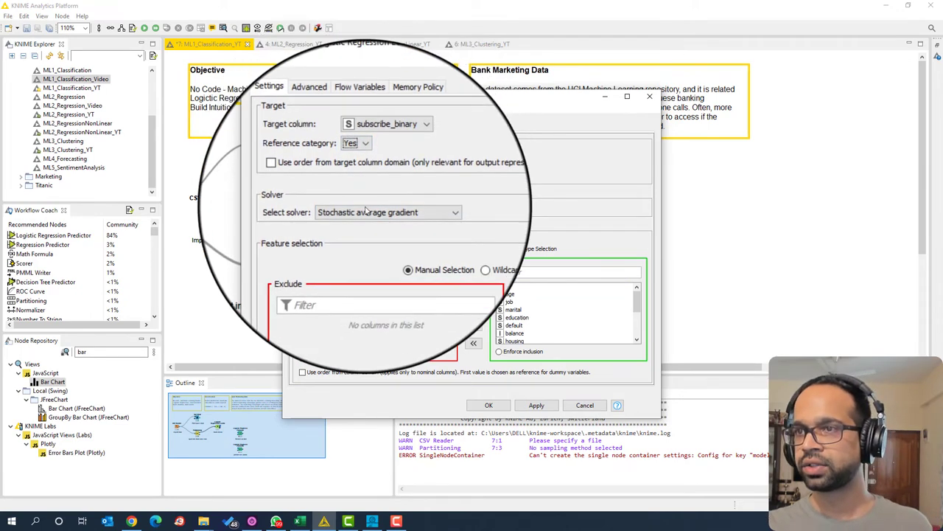
pyautogui.click(358, 216)
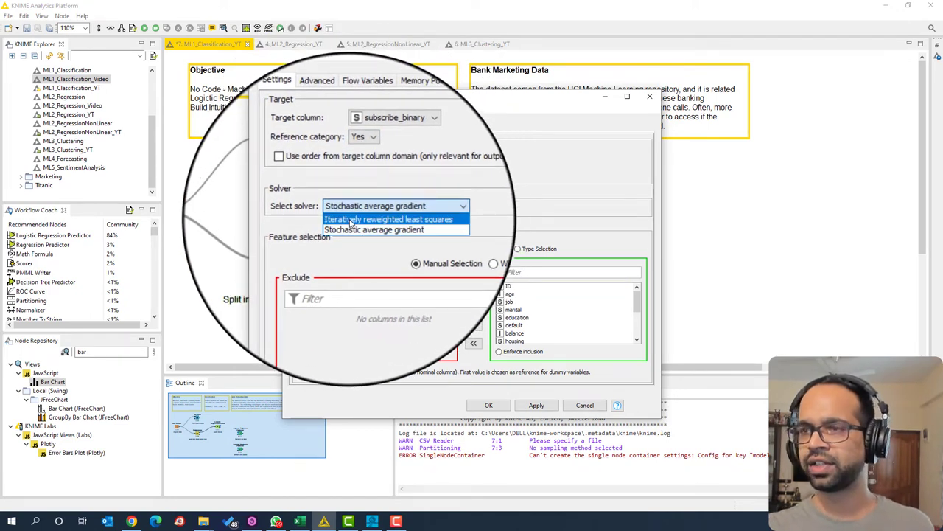
pyautogui.click(351, 220)
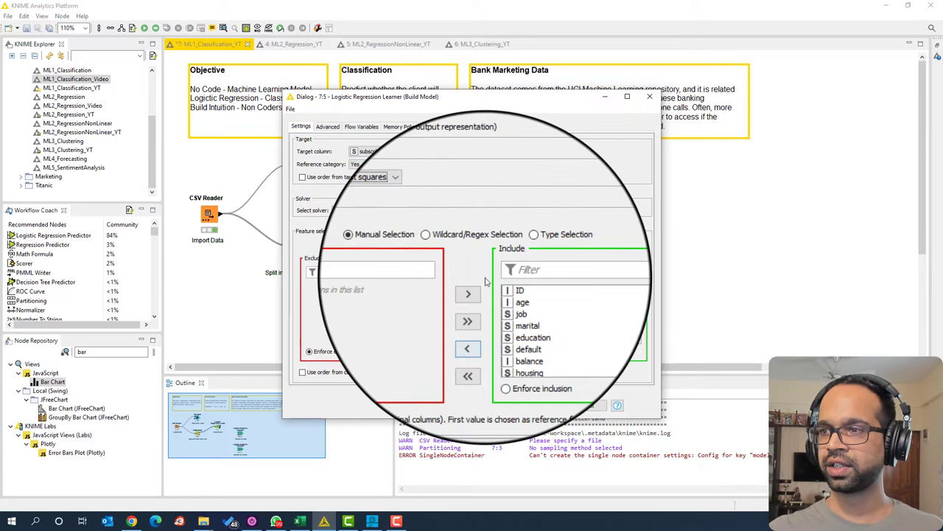
pyautogui.click(515, 286)
pyautogui.click(474, 327)
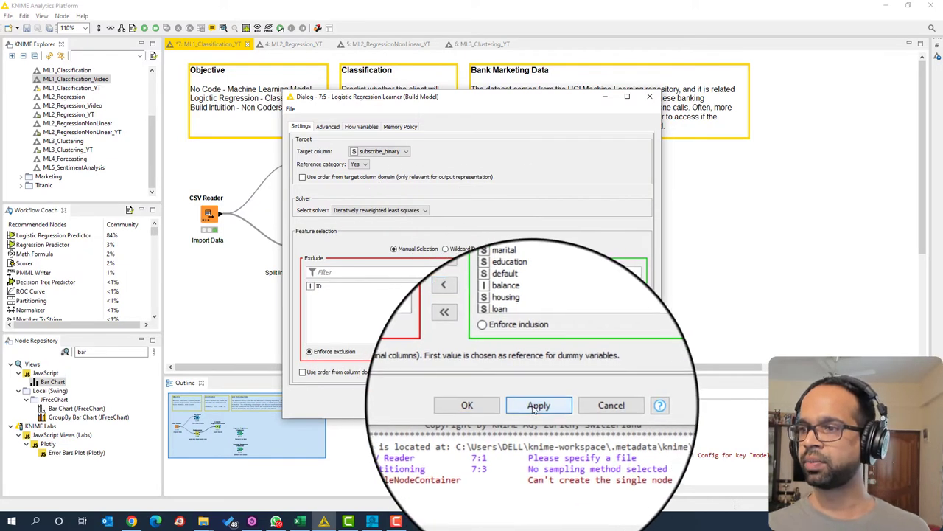
pyautogui.click(539, 408)
pyautogui.click(490, 406)
pyautogui.rightClick(409, 214)
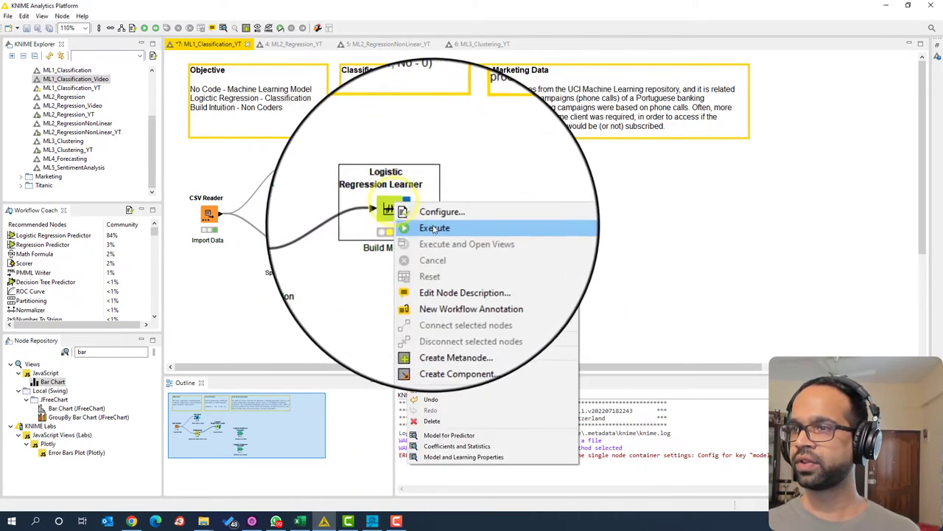
pyautogui.click(434, 228)
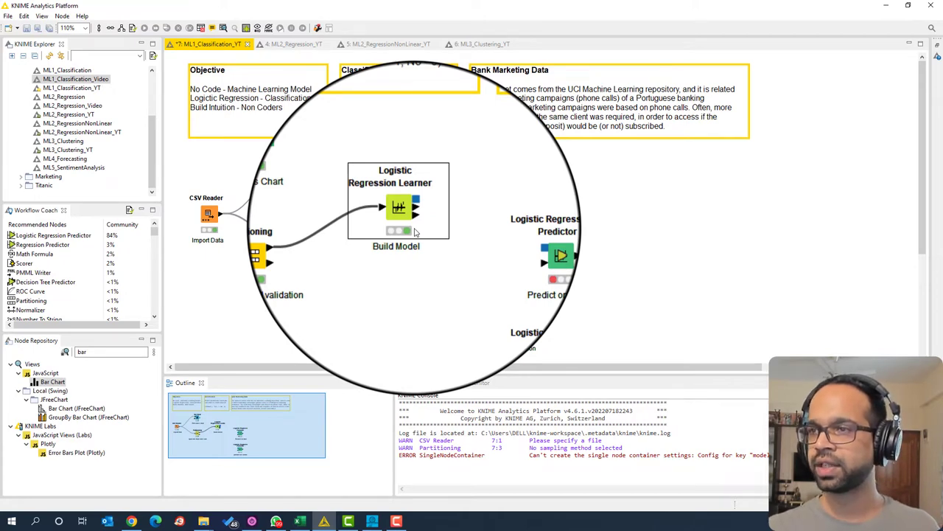
pyautogui.rightClick(402, 214)
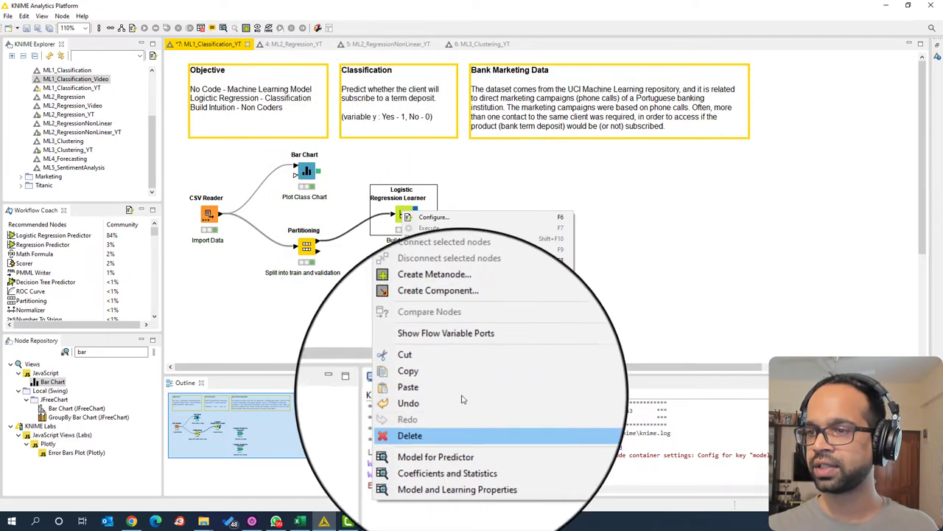
pyautogui.click(476, 440)
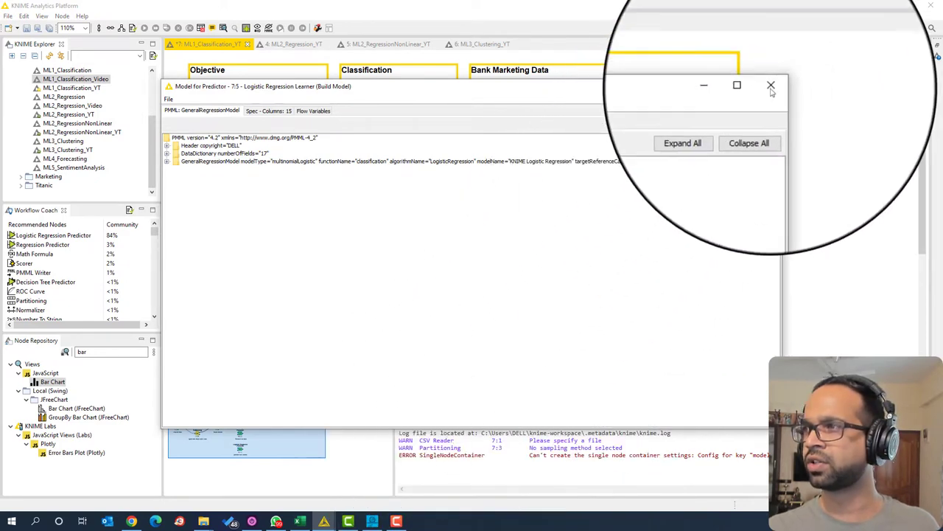
pyautogui.click(770, 85)
pyautogui.rightClick(406, 215)
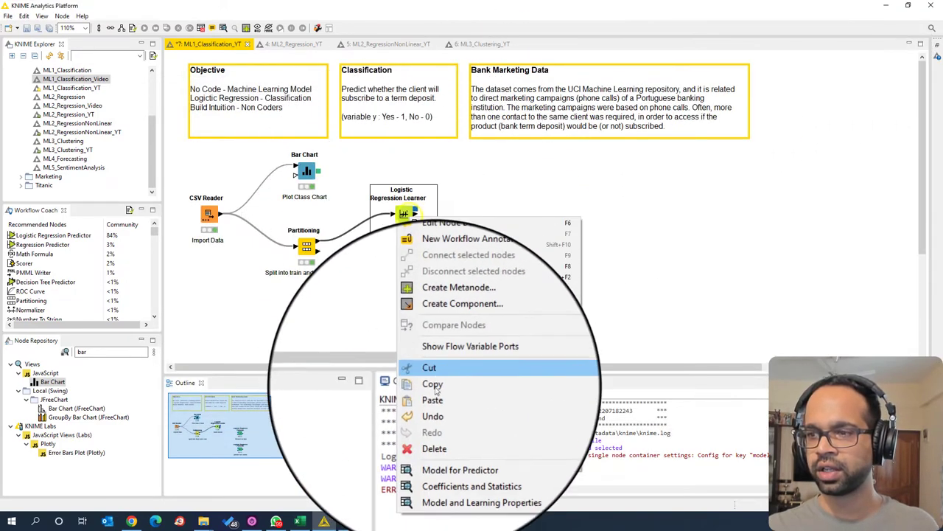
pyautogui.click(445, 454)
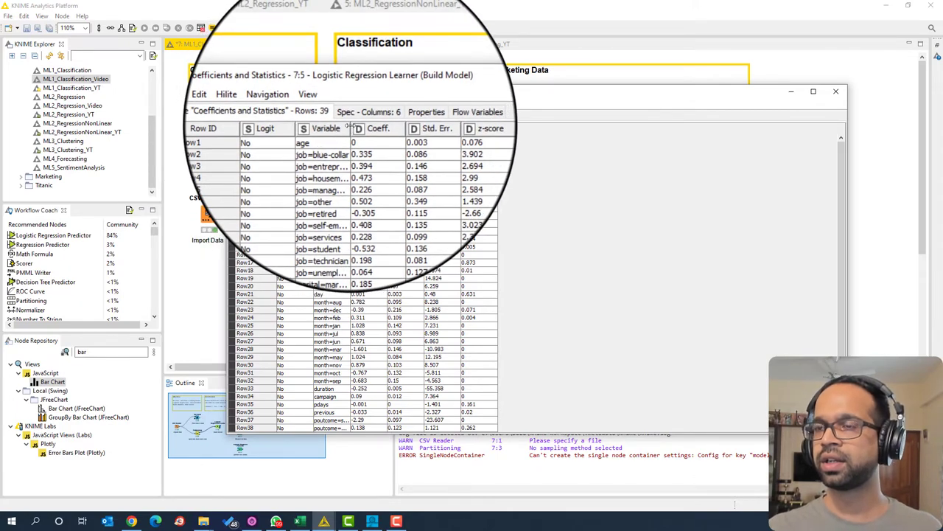
pyautogui.moveTo(352, 127); pyautogui.dragTo(353, 227)
pyautogui.rightClick(436, 130)
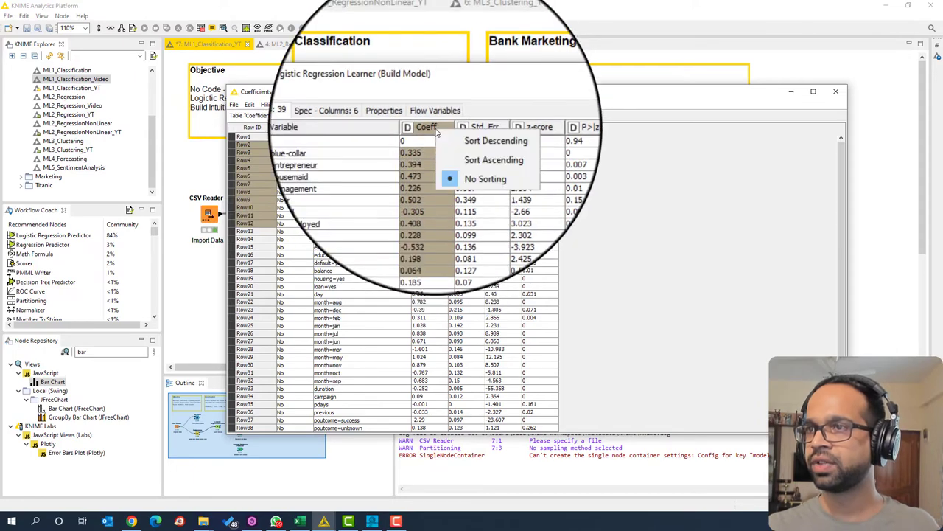
pyautogui.click(464, 136)
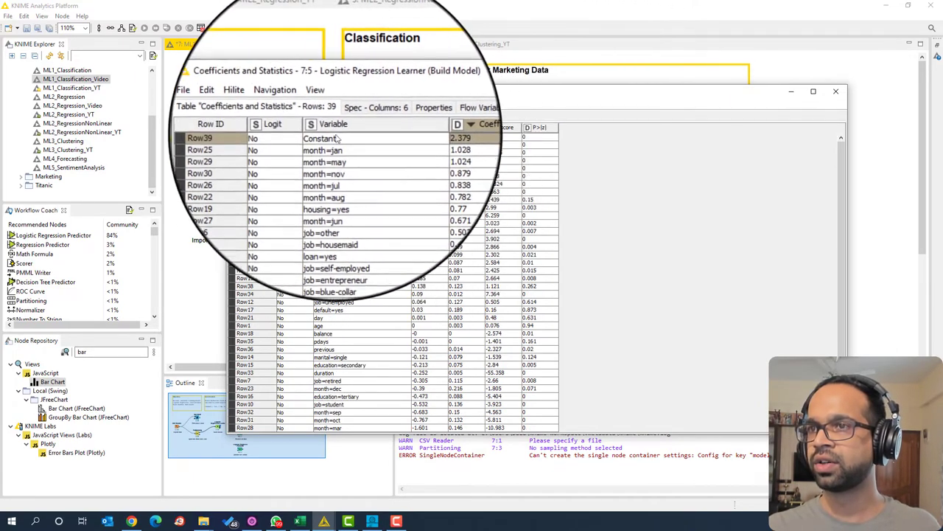
pyautogui.click(435, 145)
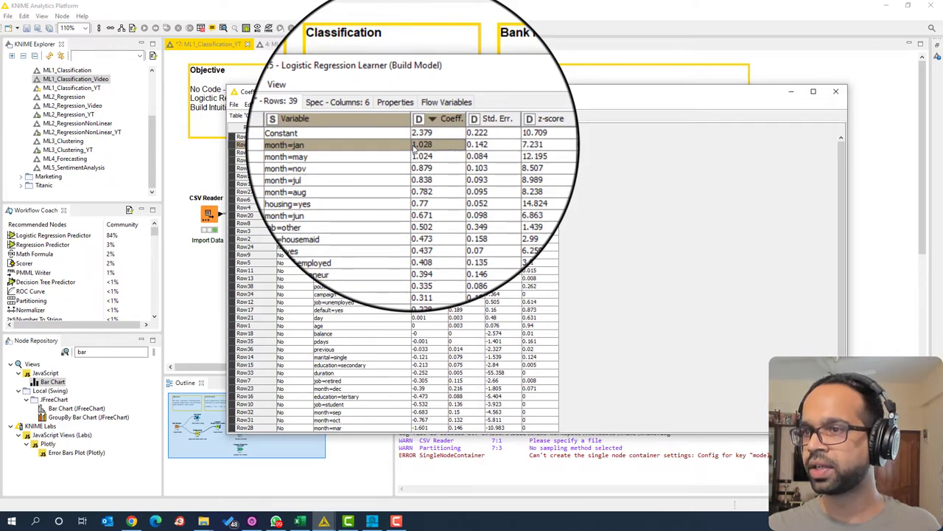
pyautogui.scroll(-1, 415, 150)
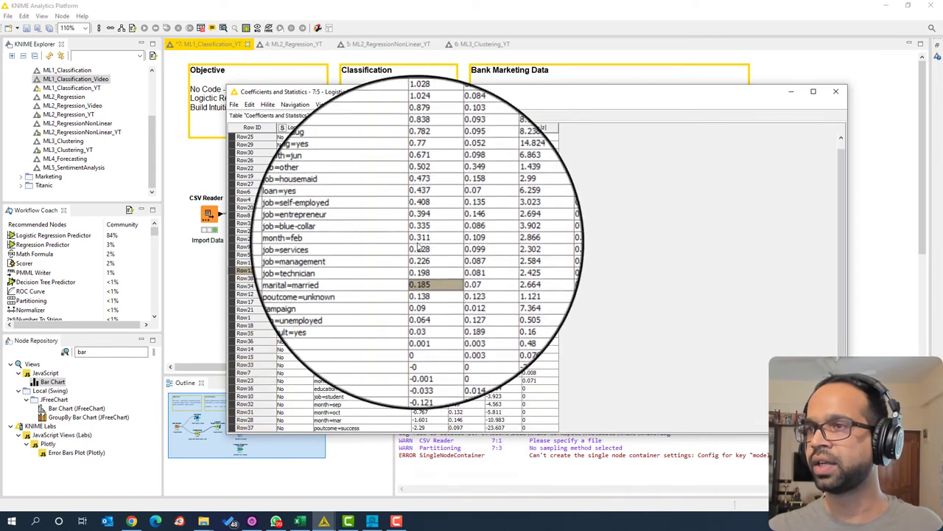
pyautogui.hotkey('alt', 'F4')
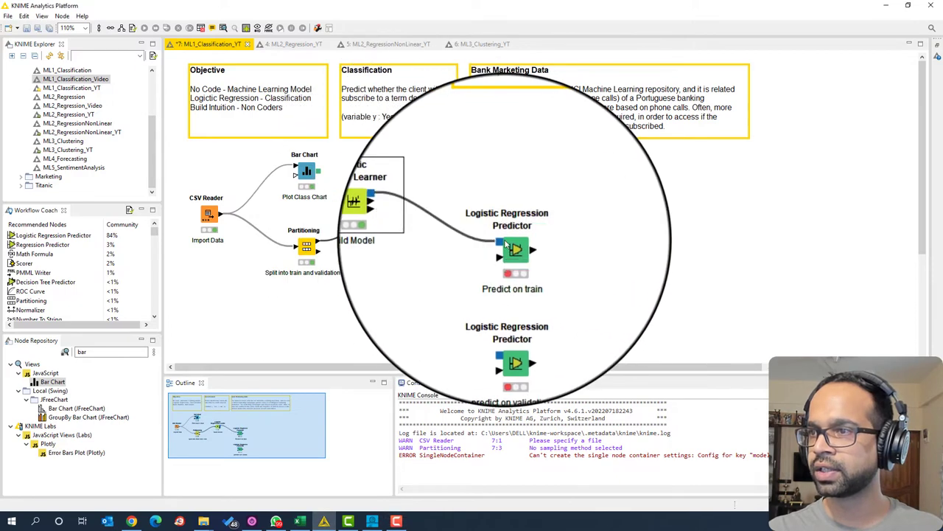
# Connect the Learner's model and the training and validation partitions to Predict on train and predict on validation.
pyautogui.moveTo(410, 208); pyautogui.dragTo(504, 324)
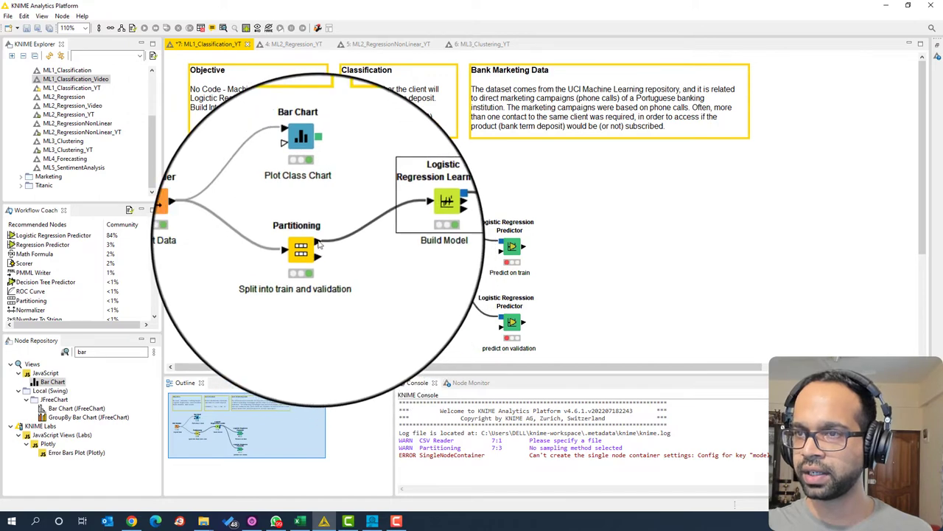
pyautogui.moveTo(319, 251); pyautogui.dragTo(504, 254)
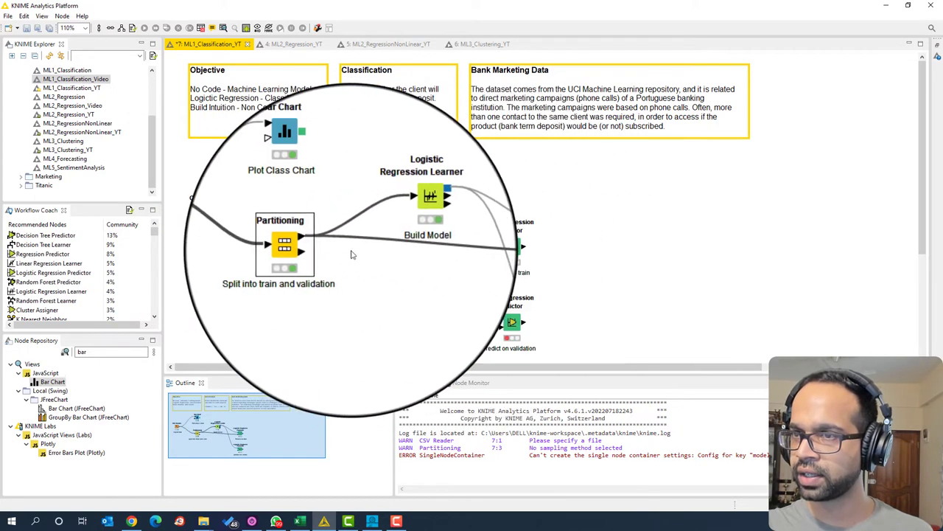
pyautogui.moveTo(318, 252); pyautogui.dragTo(506, 335)
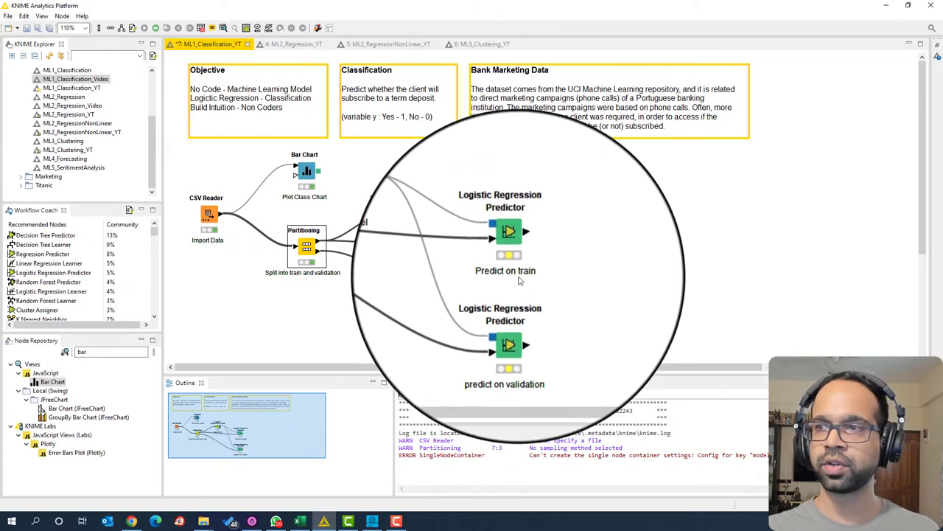
pyautogui.click(519, 331)
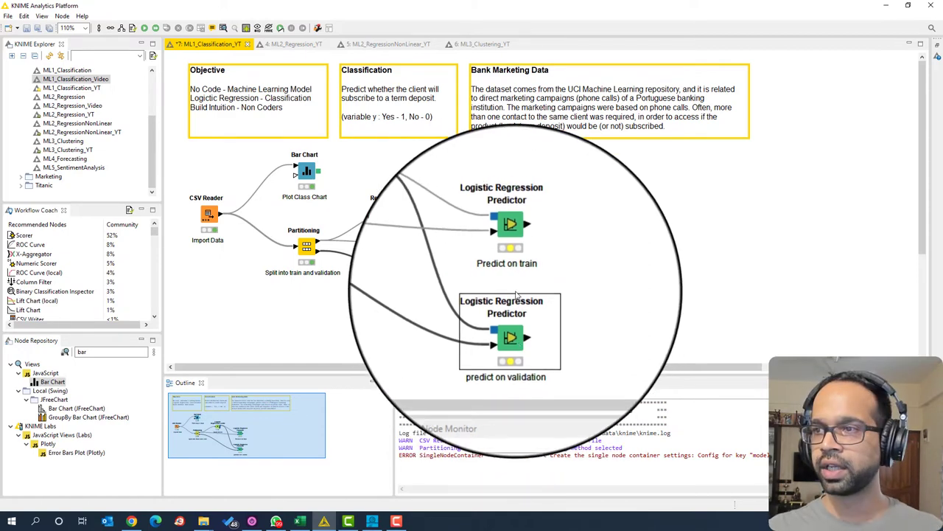
# Keep Predict on train's default predictor settings and execute it on the training rows.
pyautogui.rightClick(520, 246)
pyautogui.click(546, 247)
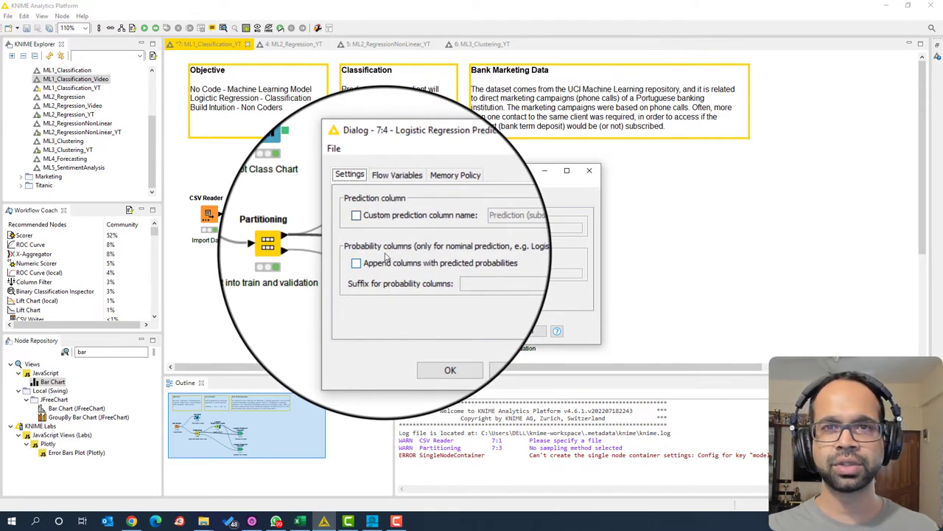
pyautogui.click(426, 332)
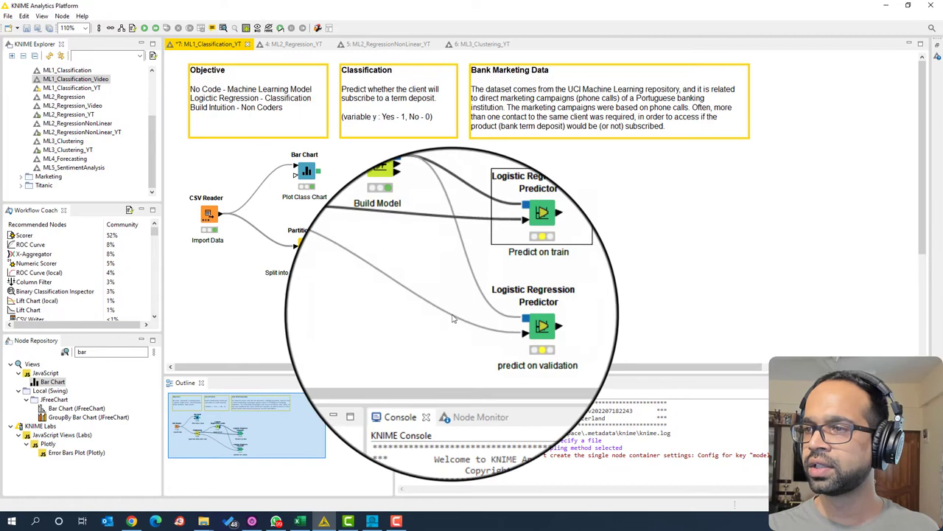
pyautogui.rightClick(505, 264)
pyautogui.click(536, 277)
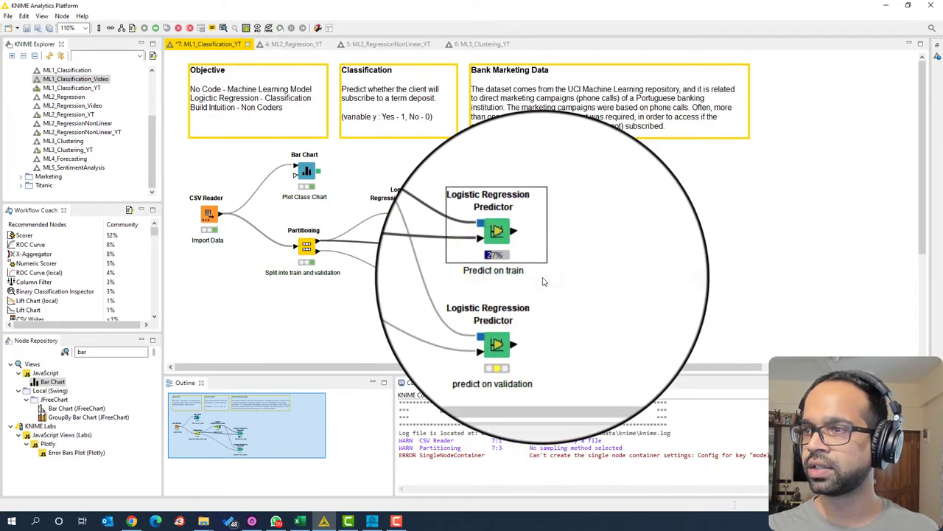
# View the Predict on train output table, widening the subscribe_binary and Prediction (subscribe_binary) columns.
pyautogui.rightClick(520, 247)
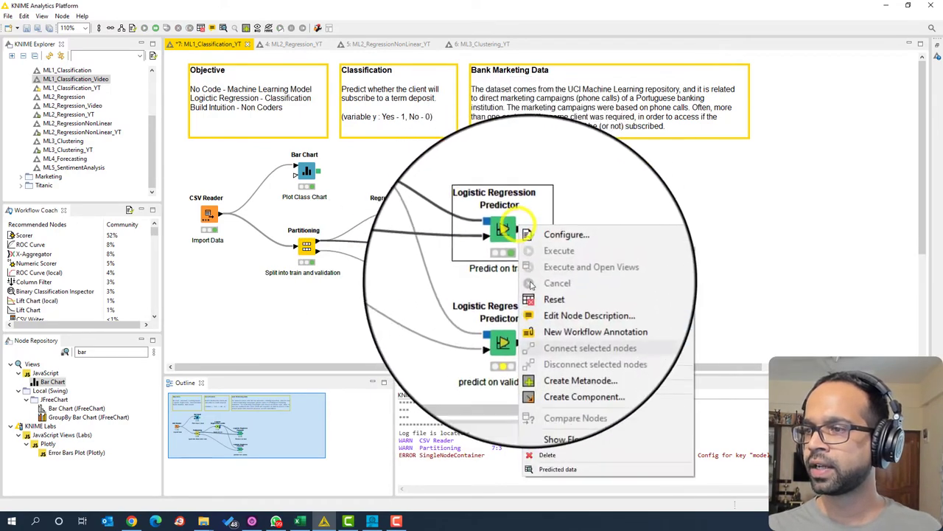
pyautogui.click(569, 468)
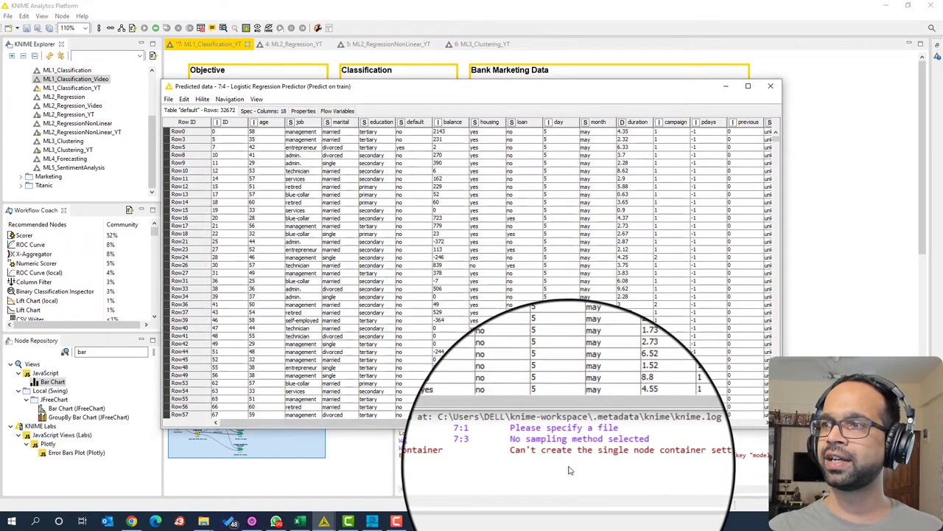
pyautogui.click(772, 423)
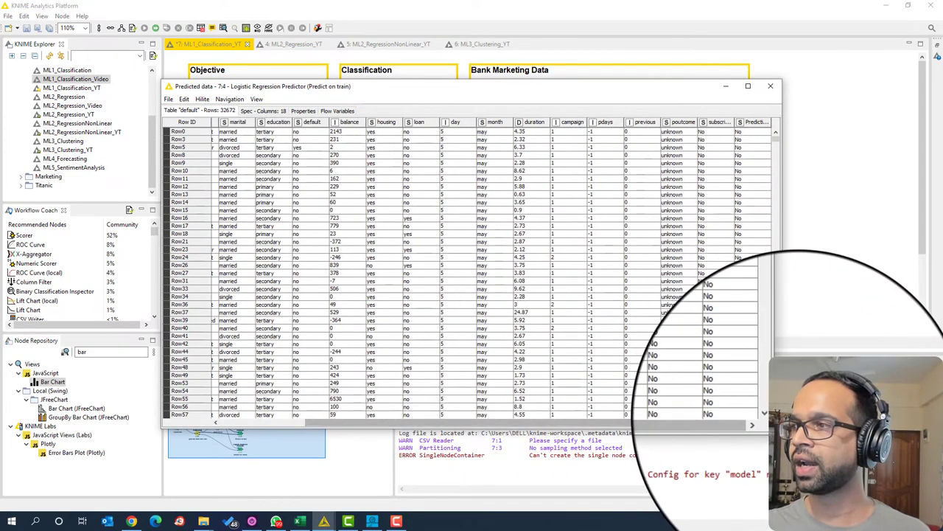
pyautogui.moveTo(735, 122); pyautogui.dragTo(758, 122)
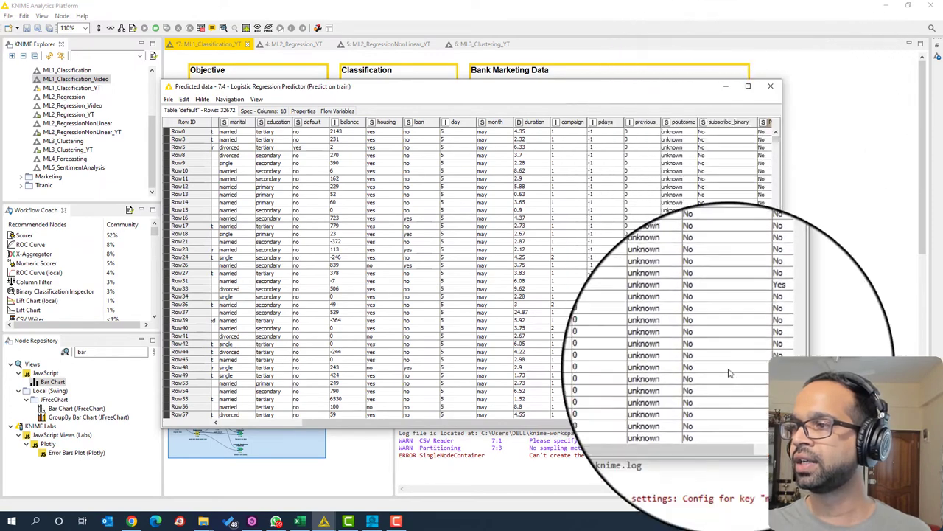
pyautogui.click(772, 423)
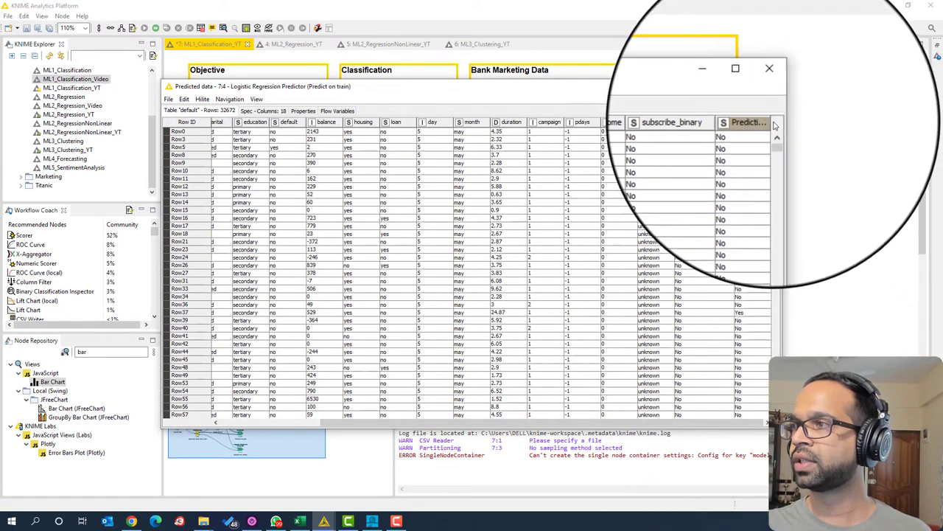
pyautogui.click(770, 423)
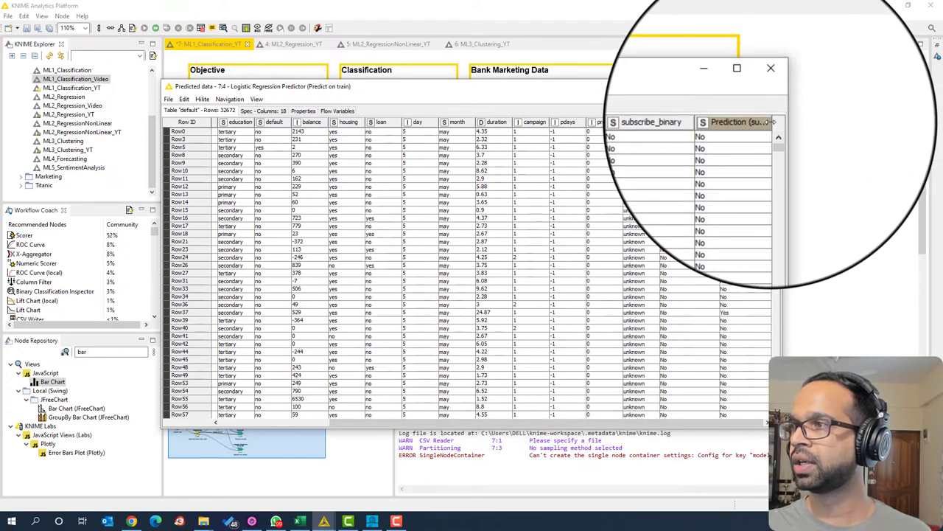
pyautogui.moveTo(771, 121); pyautogui.dragTo(799, 125)
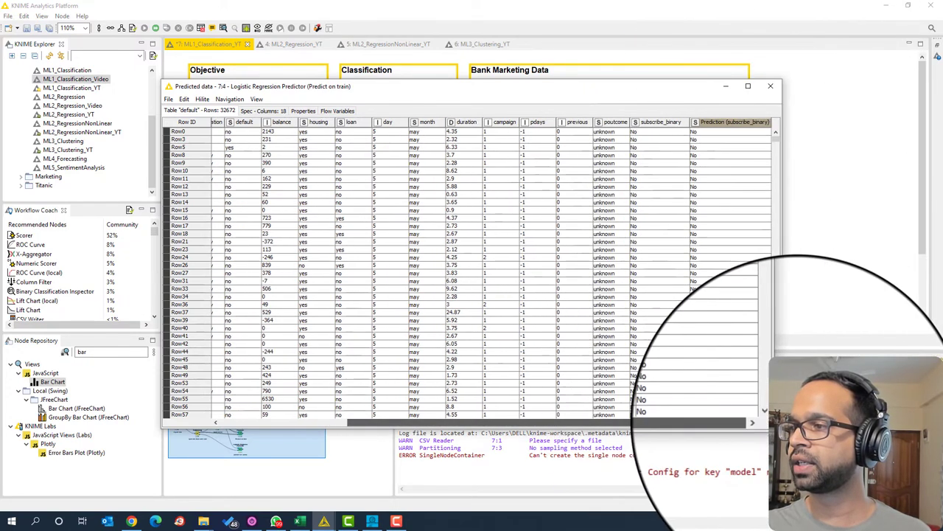
# Compare actual subscribe_binary values with predictions down to Row37, then close the table.
pyautogui.click(649, 132)
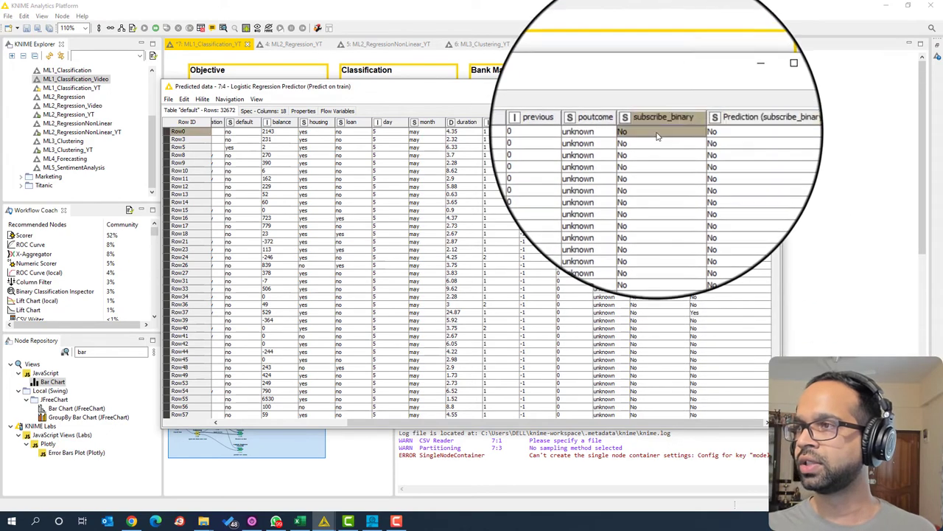
pyautogui.moveTo(658, 137); pyautogui.dragTo(735, 339)
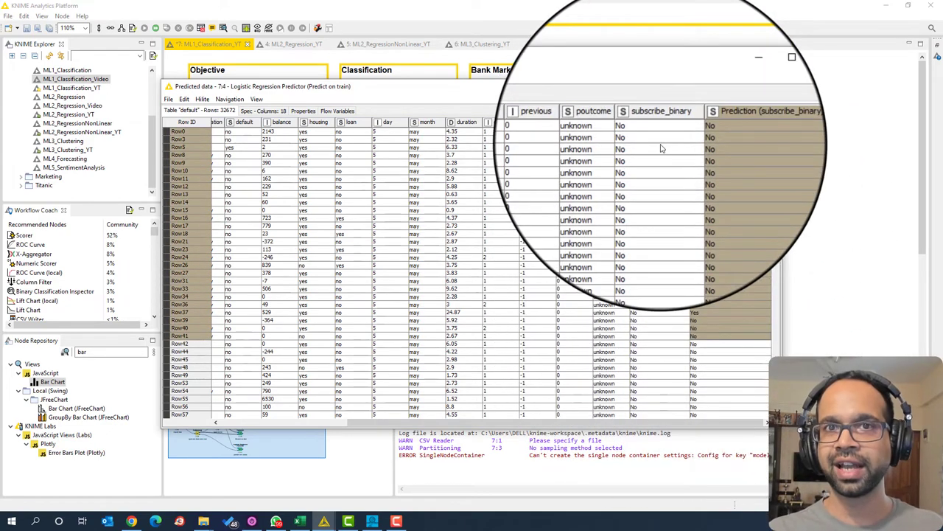
pyautogui.moveTo(662, 148); pyautogui.dragTo(668, 311)
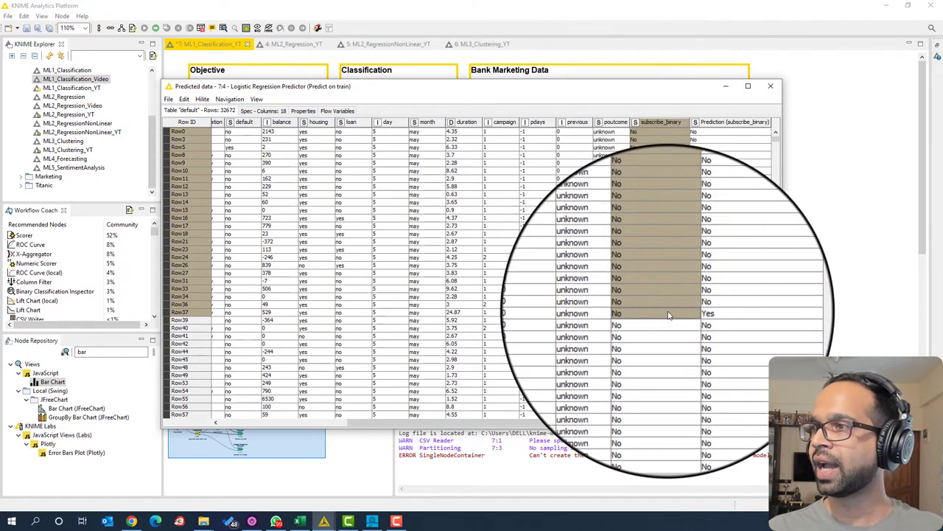
pyautogui.moveTo(719, 151); pyautogui.dragTo(724, 315)
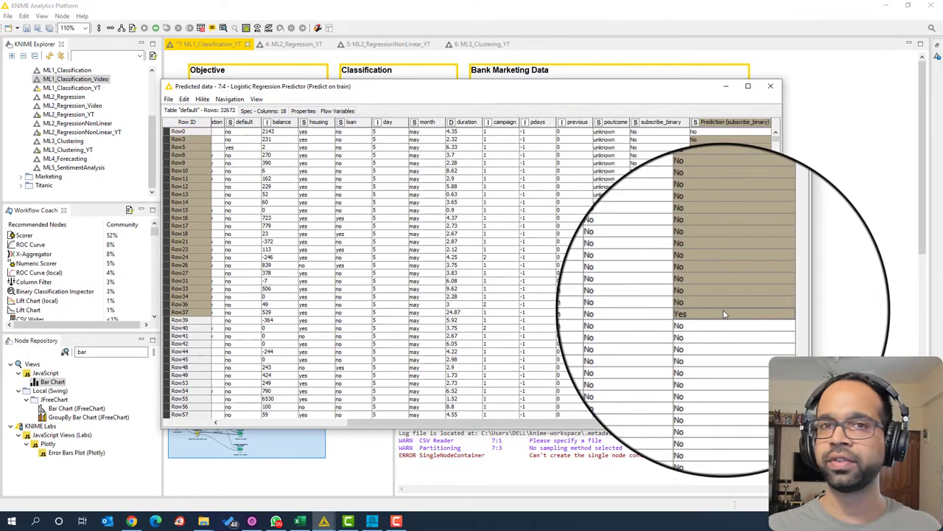
pyautogui.click(770, 86)
pyautogui.rightClick(507, 306)
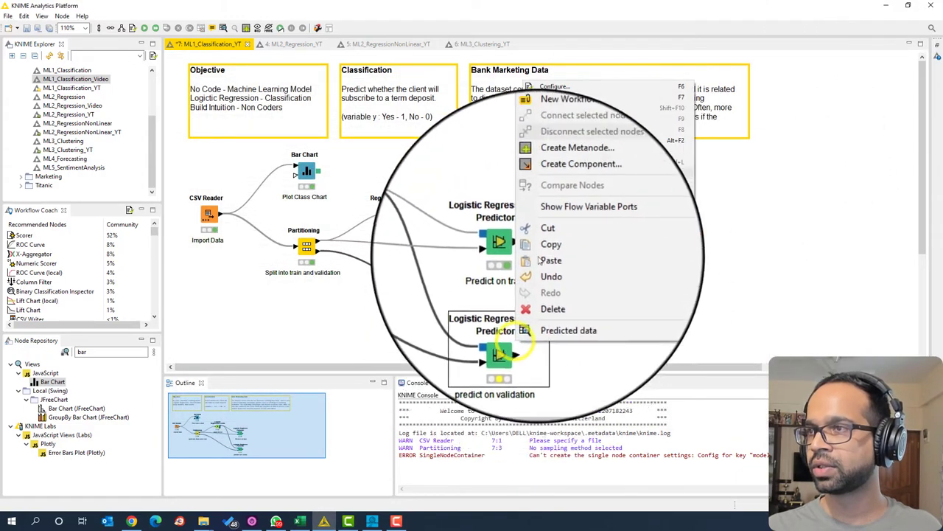
pyautogui.click(572, 99)
pyautogui.rightClick(510, 321)
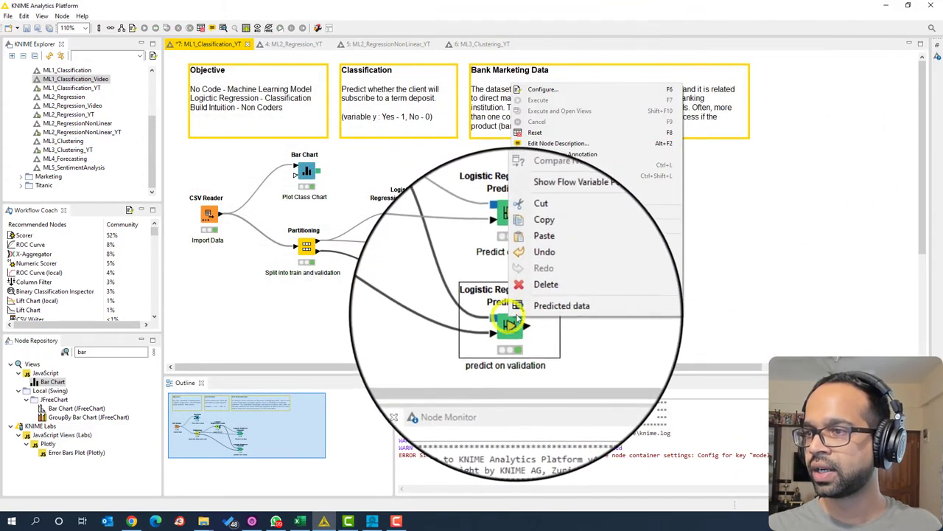
pyautogui.click(523, 310)
pyautogui.hscroll(3, 716, 416)
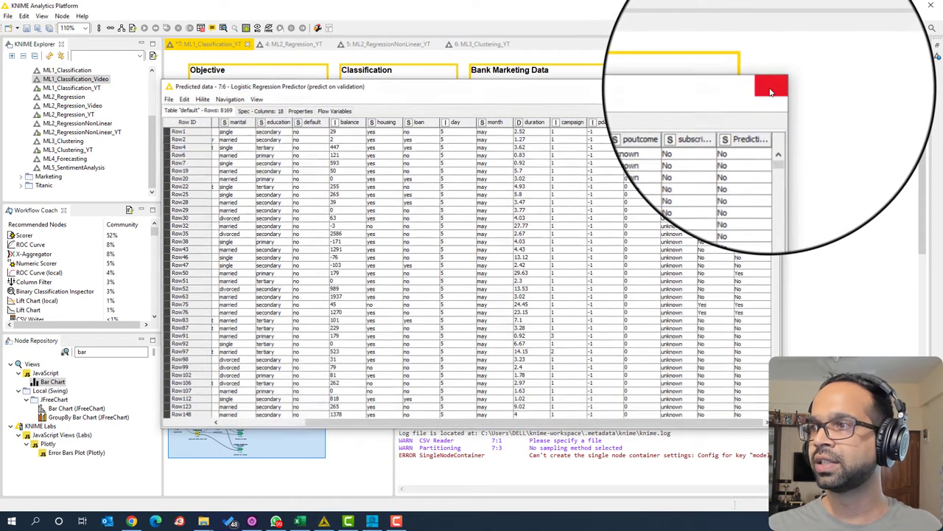
pyautogui.click(775, 86)
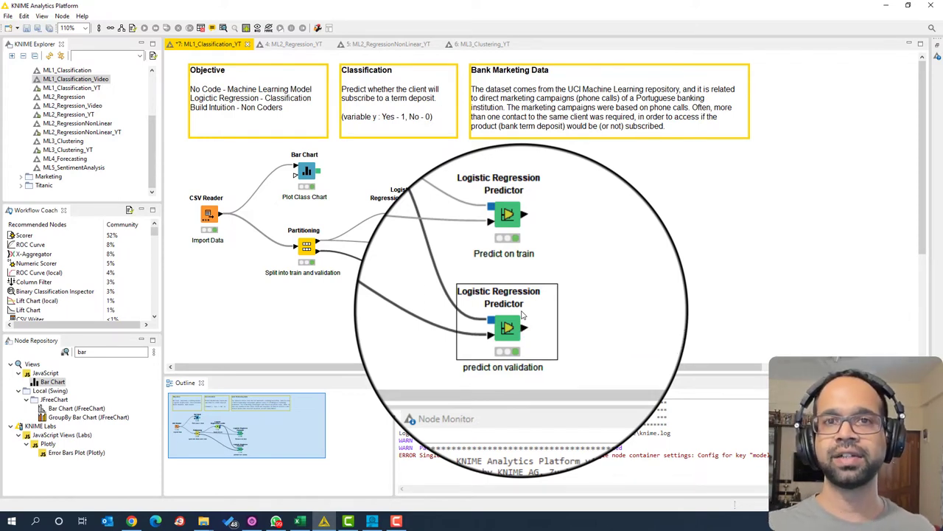
# Add a Scorer node and place a pasted copy below it.
pyautogui.click(511, 246)
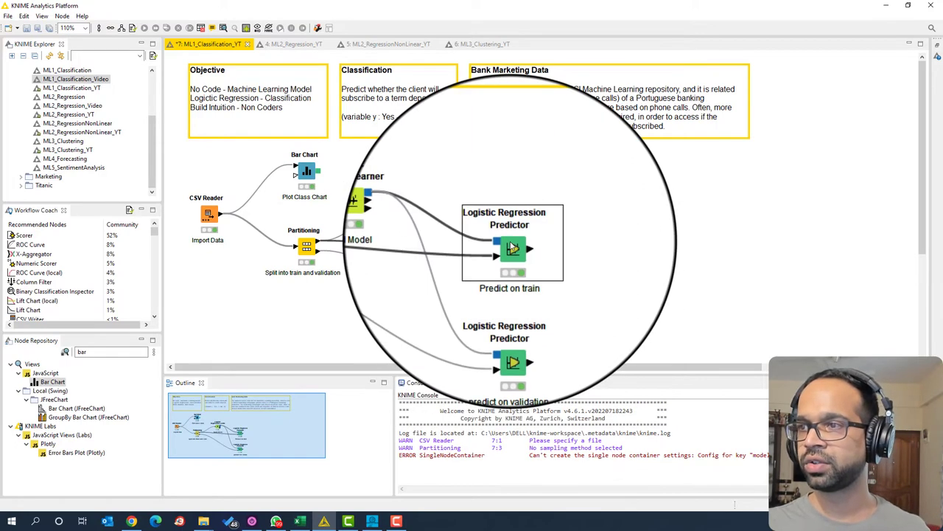
pyautogui.doubleClick(29, 235)
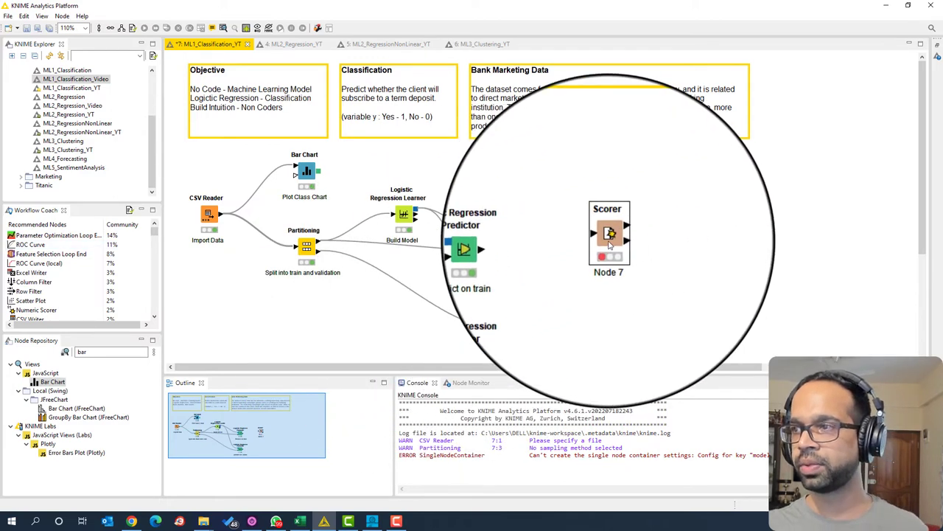
pyautogui.hotkey('ctrl', 'c')
pyautogui.hotkey('ctrl', 'v')
pyautogui.moveTo(679, 291); pyautogui.dragTo(610, 340)
# Label the first Scorer 'train performance'.
pyautogui.doubleClick(611, 258)
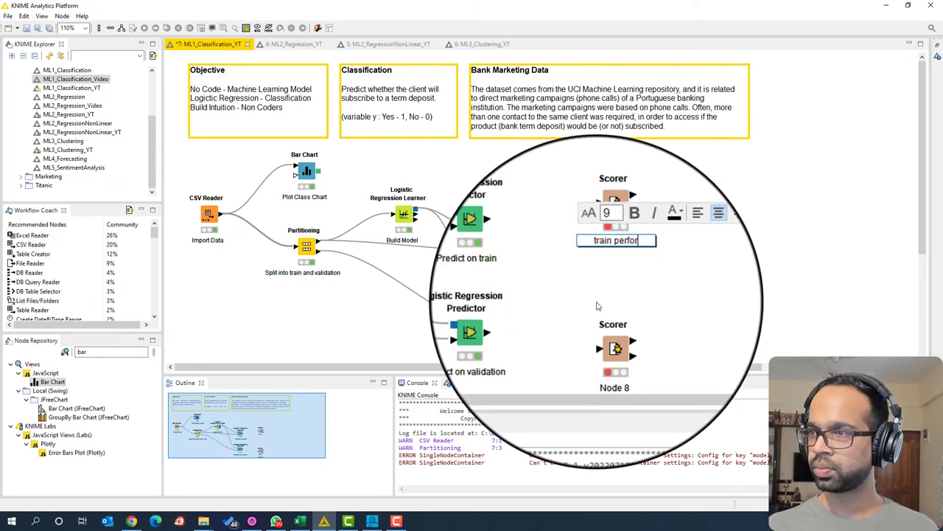
pyautogui.write('train performan')
pyautogui.hotkey('ctrl', 'a')
pyautogui.press('Escape')
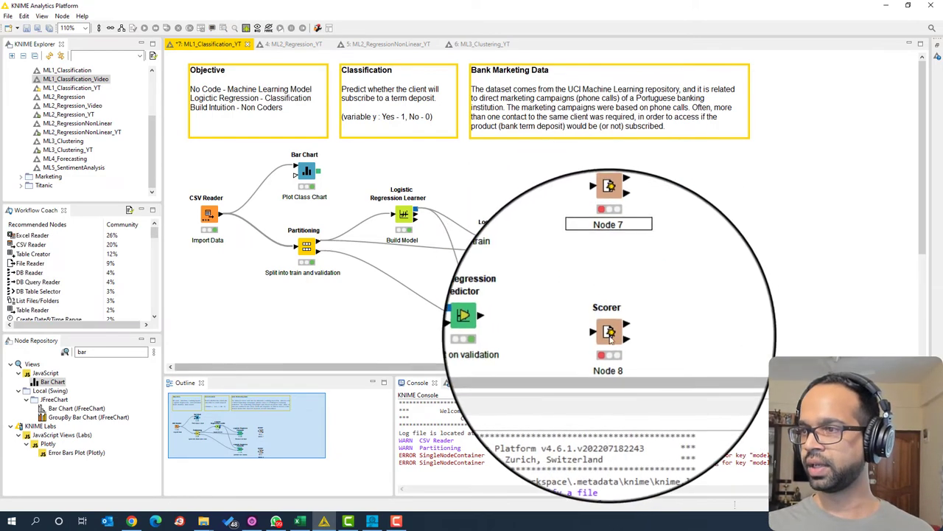
pyautogui.click(611, 320)
# Label the second Scorer 'validation performance' and connect each predictor to its Scorer.
pyautogui.doubleClick(608, 347)
pyautogui.hotkey('ctrl', 'v')
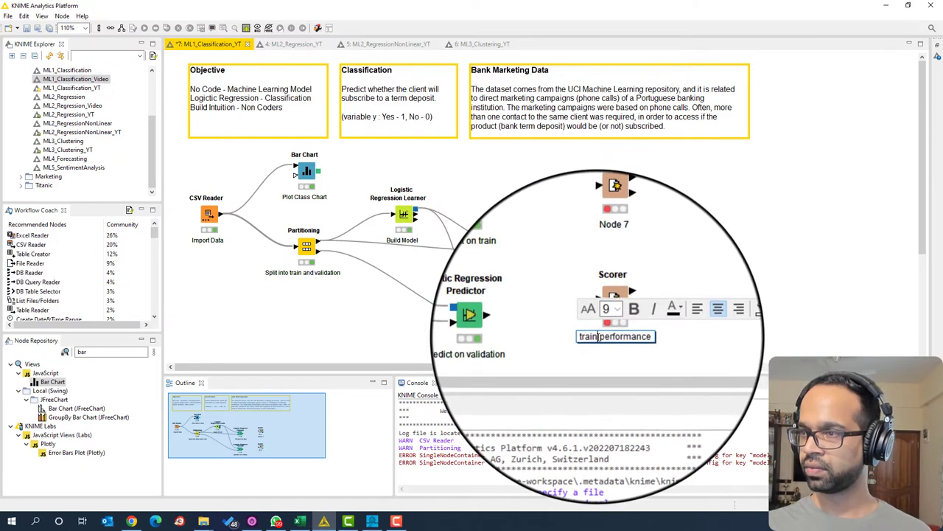
pyautogui.doubleClick(598, 337)
pyautogui.write('validation')
pyautogui.click(578, 336)
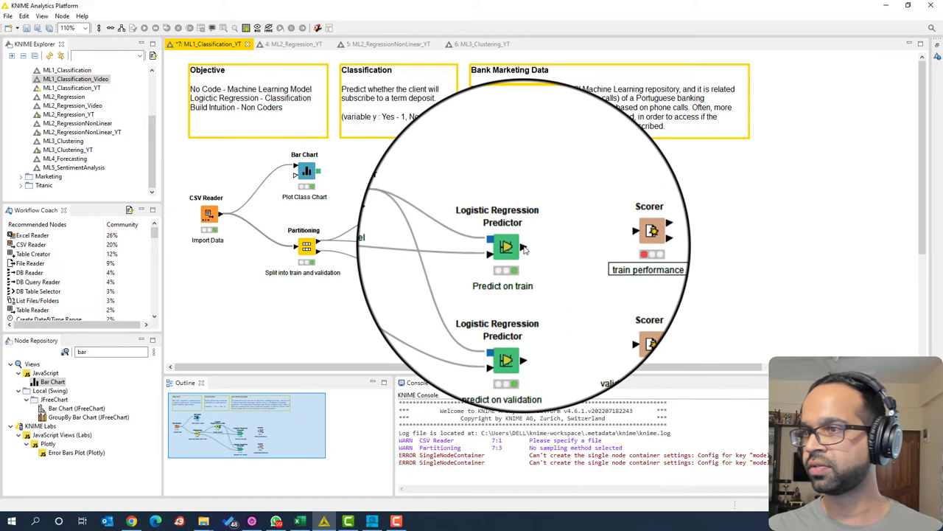
pyautogui.click(520, 249)
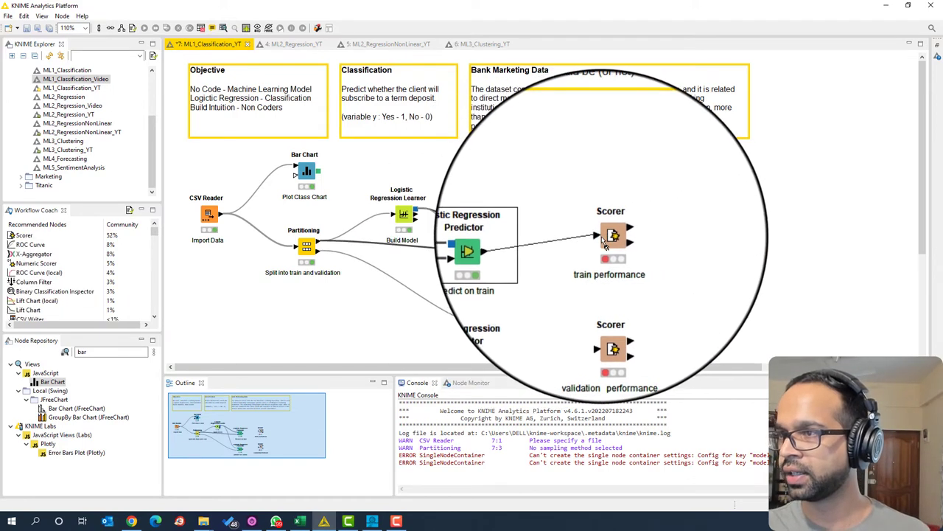
pyautogui.click(520, 324)
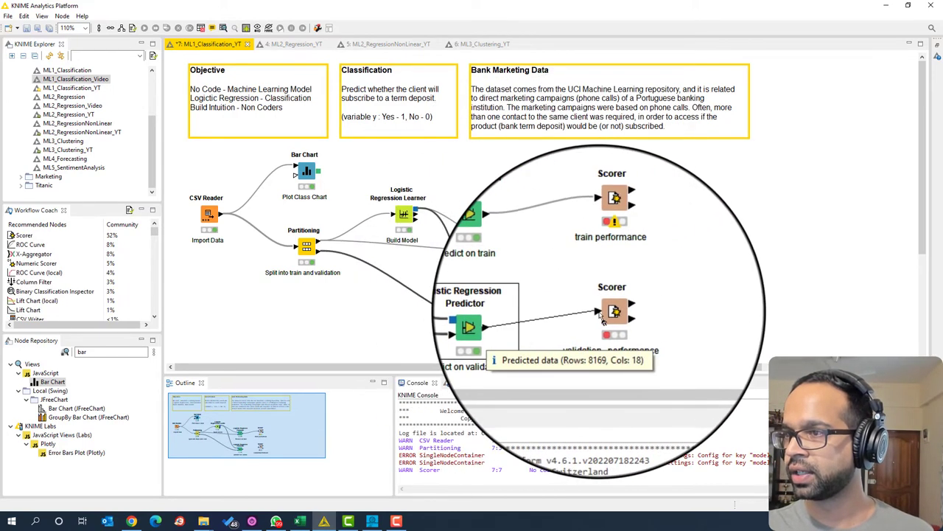
# Configure both Scorers to compare subscribe_binary with Prediction (subscribe_binary).
pyautogui.rightClick(609, 231)
pyautogui.click(650, 246)
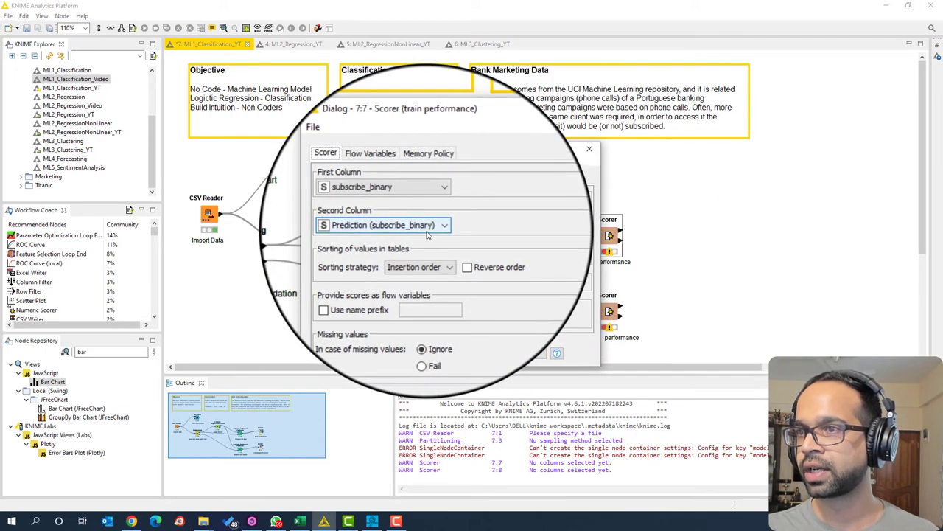
pyautogui.click(431, 353)
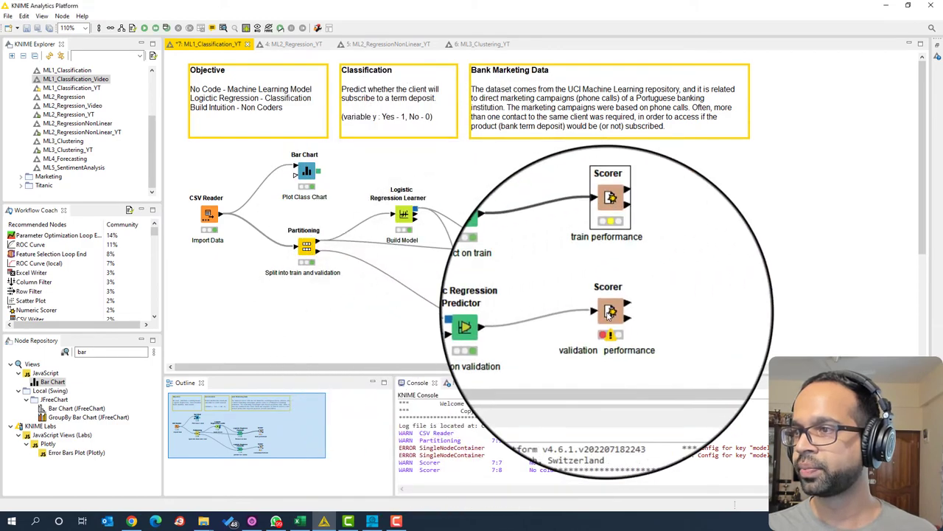
pyautogui.rightClick(609, 313)
pyautogui.click(638, 65)
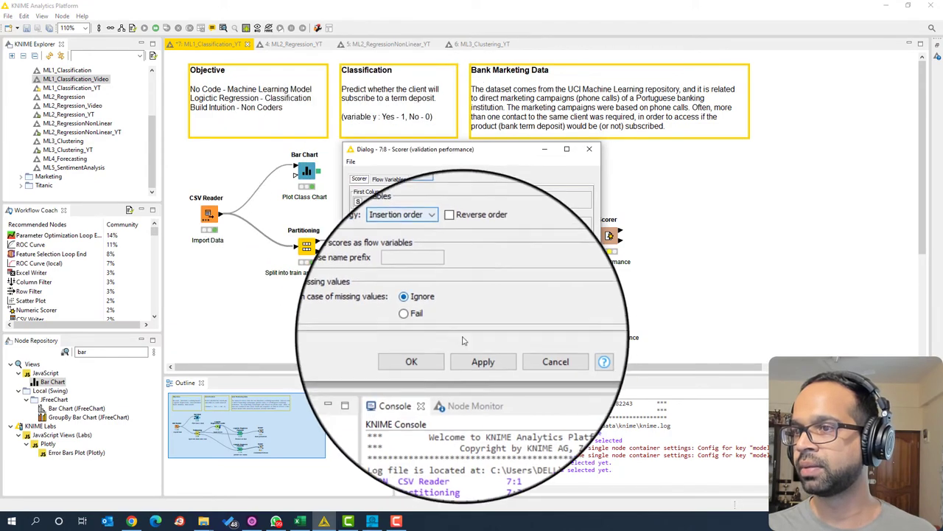
pyautogui.click(408, 353)
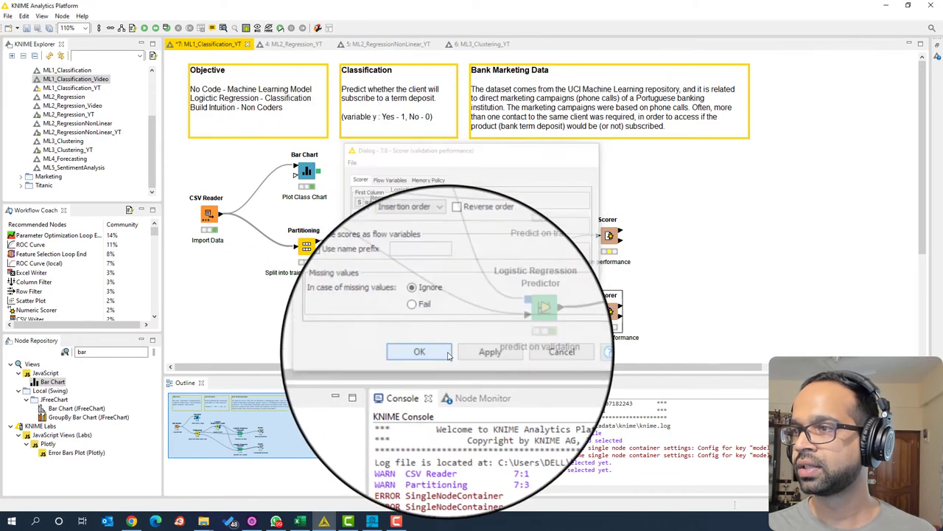
# Execute the train performance and validation performance Scorers.
pyautogui.rightClick(615, 236)
pyautogui.click(626, 248)
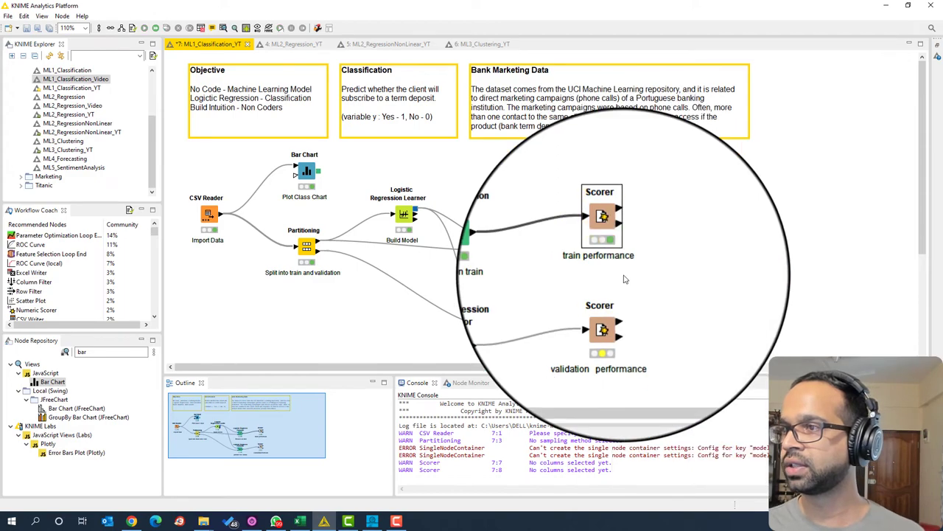
pyautogui.rightClick(609, 317)
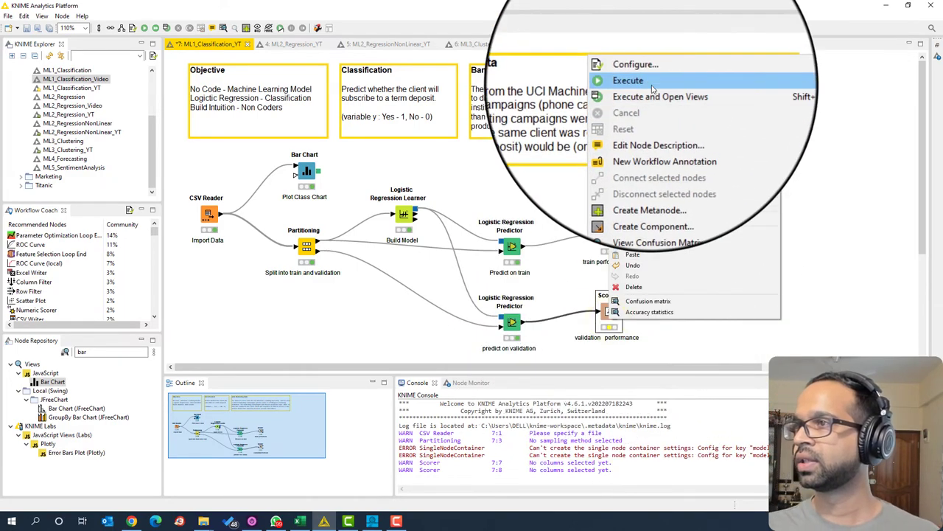
pyautogui.click(636, 82)
pyautogui.rightClick(609, 234)
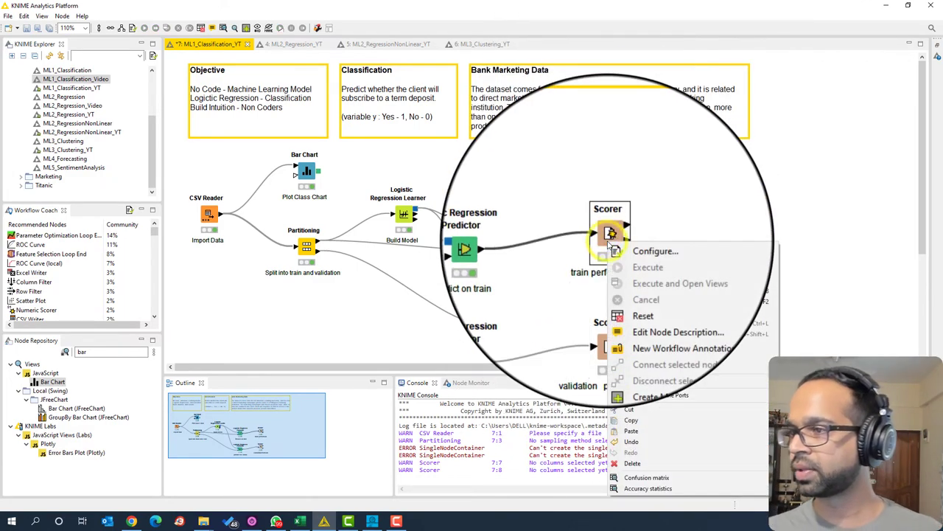
pyautogui.click(645, 490)
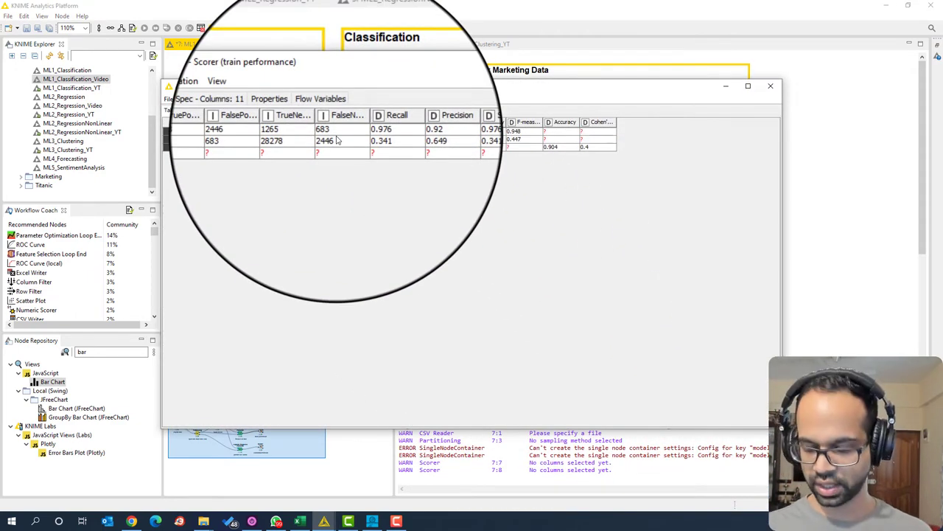
pyautogui.scroll(3, 337, 140)
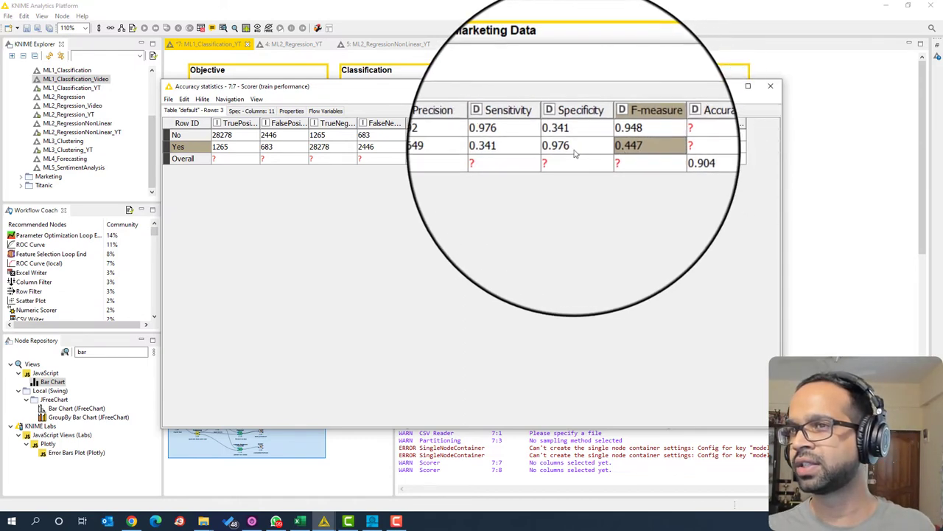
pyautogui.click(183, 158)
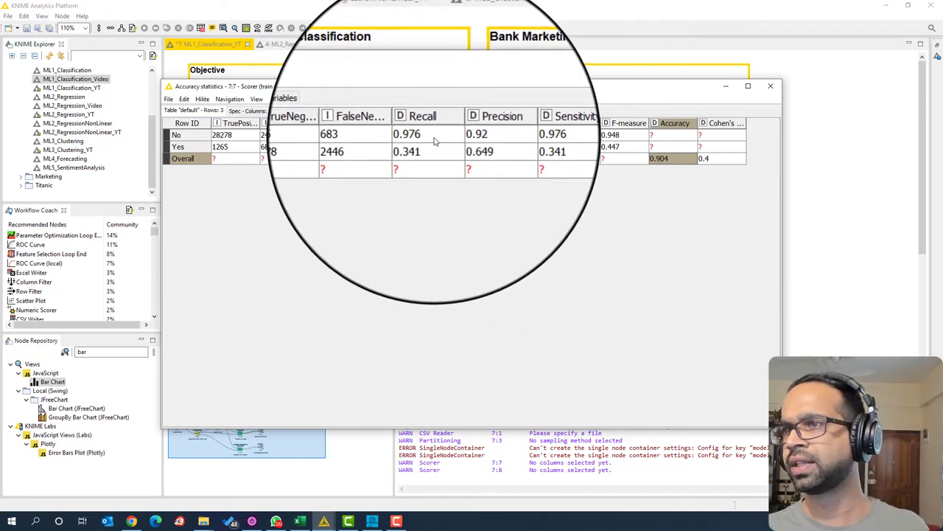
pyautogui.click(433, 147)
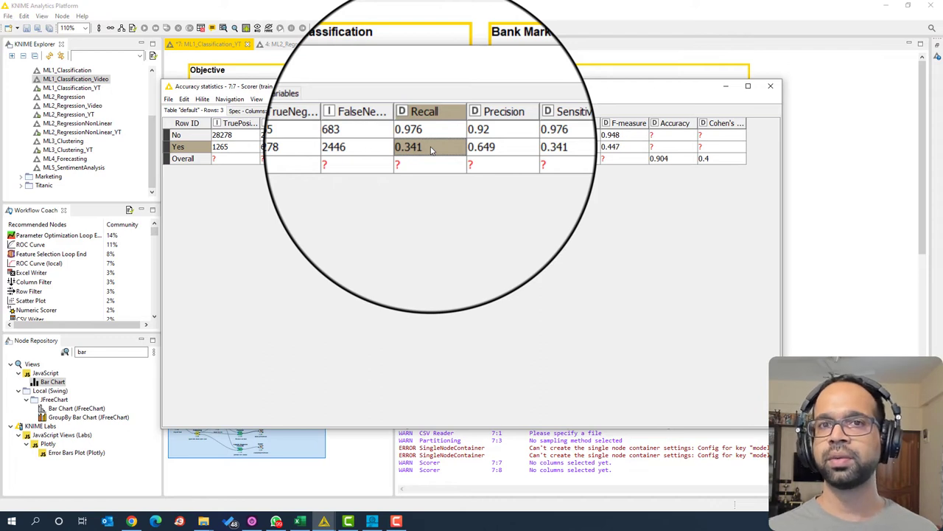
pyautogui.click(432, 142)
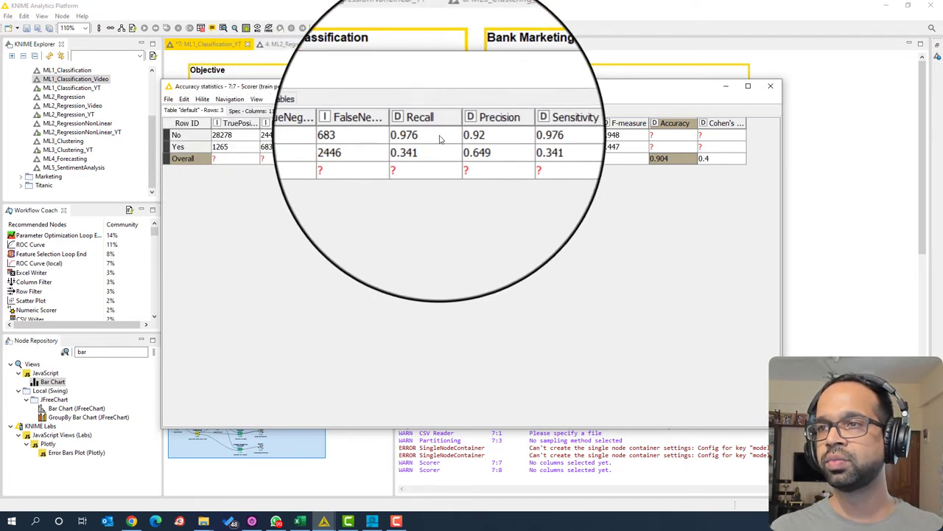
pyautogui.click(424, 137)
pyautogui.click(425, 152)
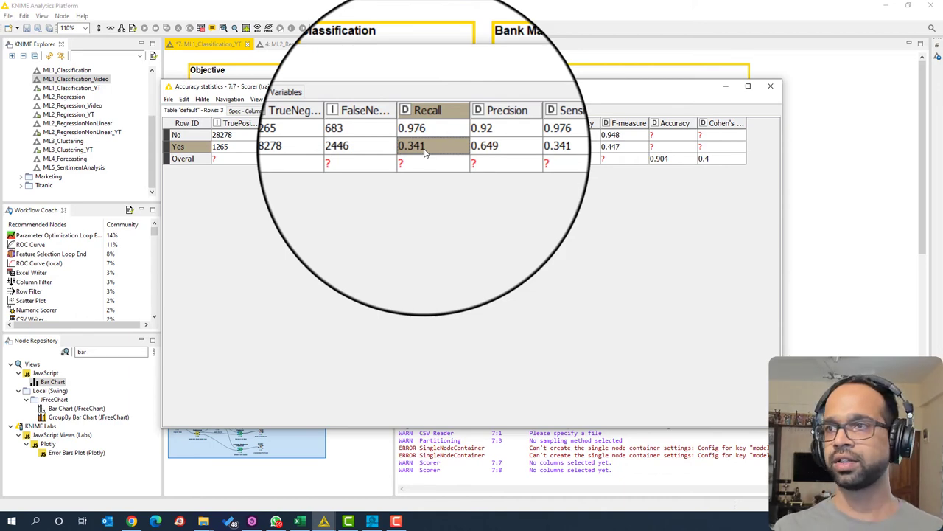
pyautogui.click(770, 86)
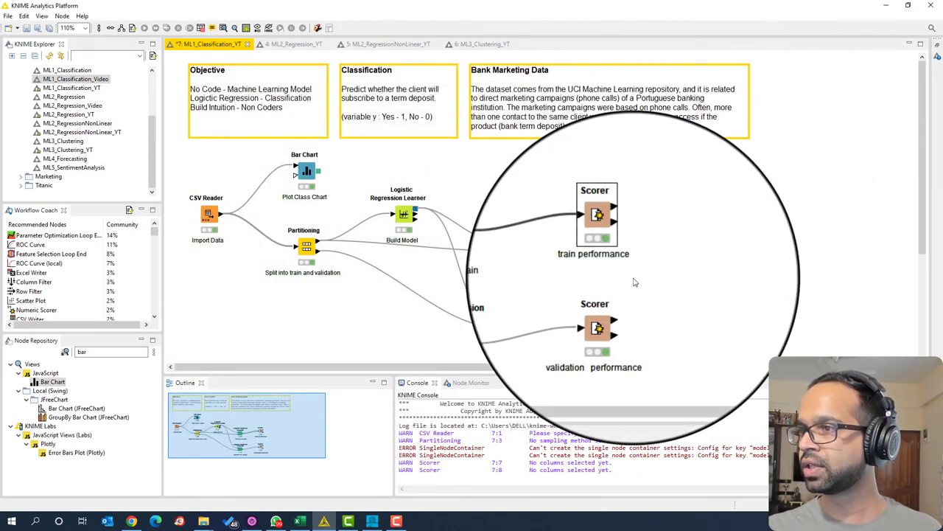
pyautogui.rightClick(609, 312)
pyautogui.click(667, 299)
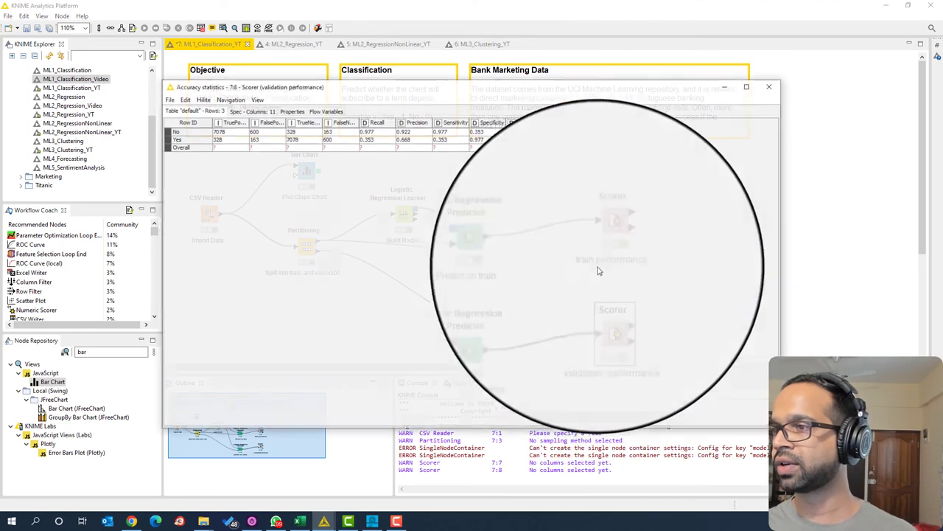
pyautogui.scroll(5, 590, 263)
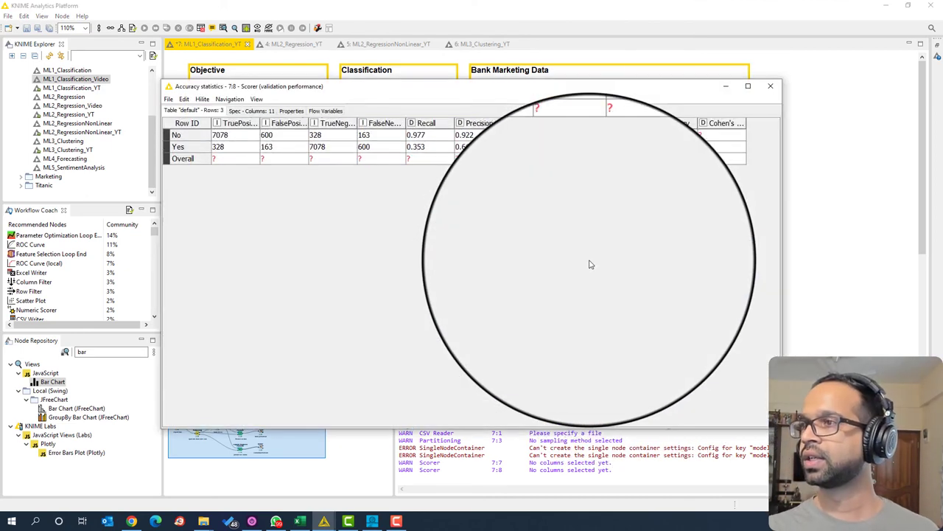
pyautogui.click(664, 160)
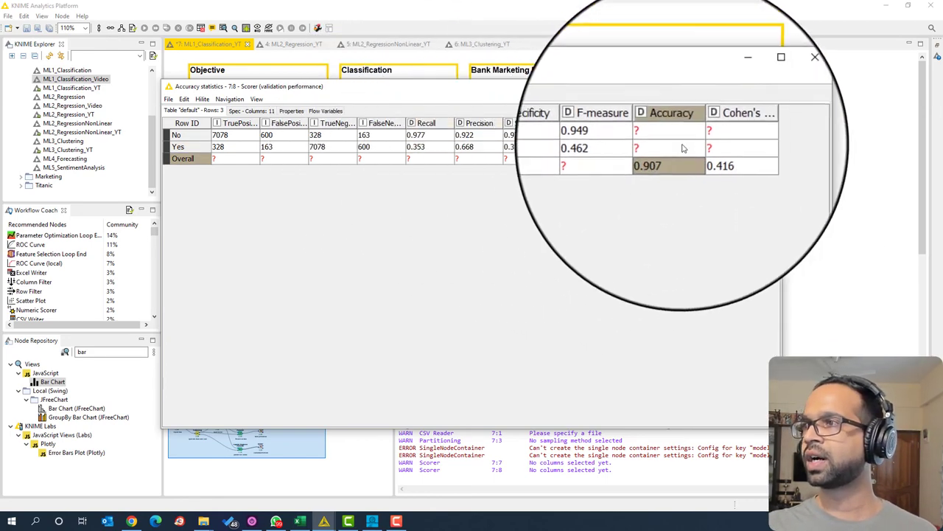
pyautogui.click(771, 85)
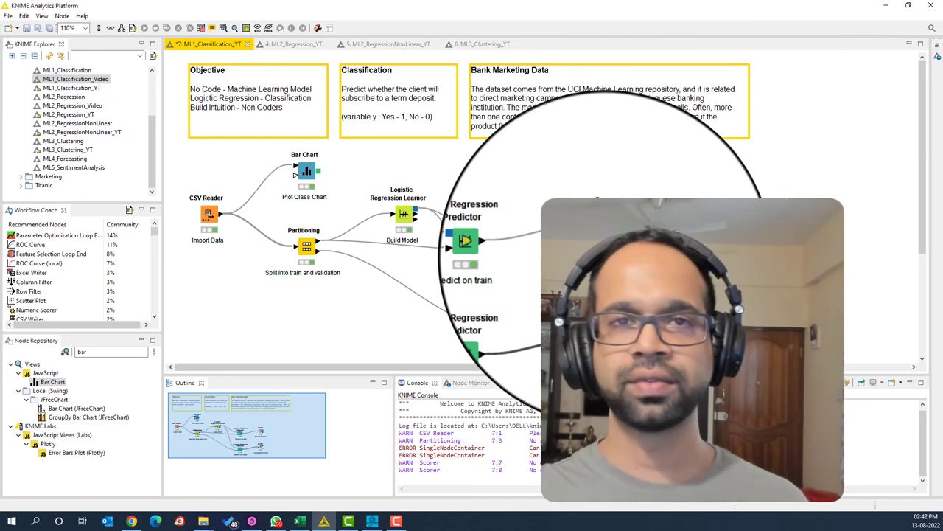